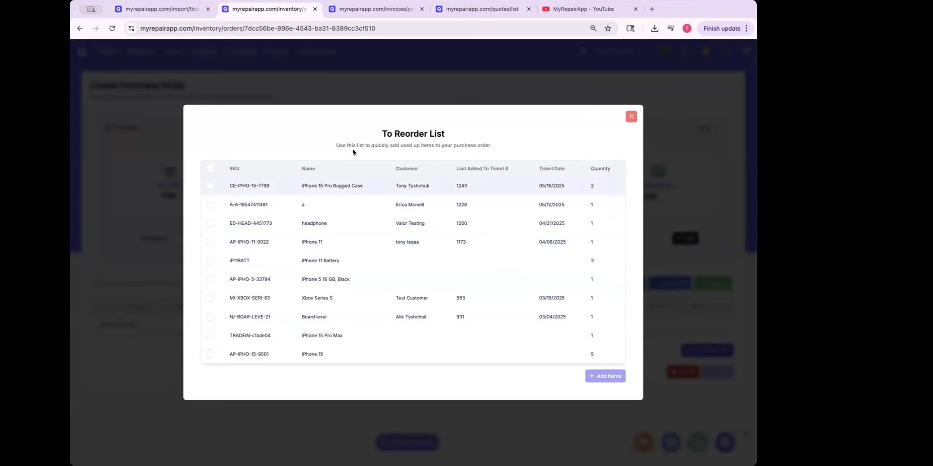
Step: Select all items in the To Reorder List and add them to the purchase order
left_click(210, 168)
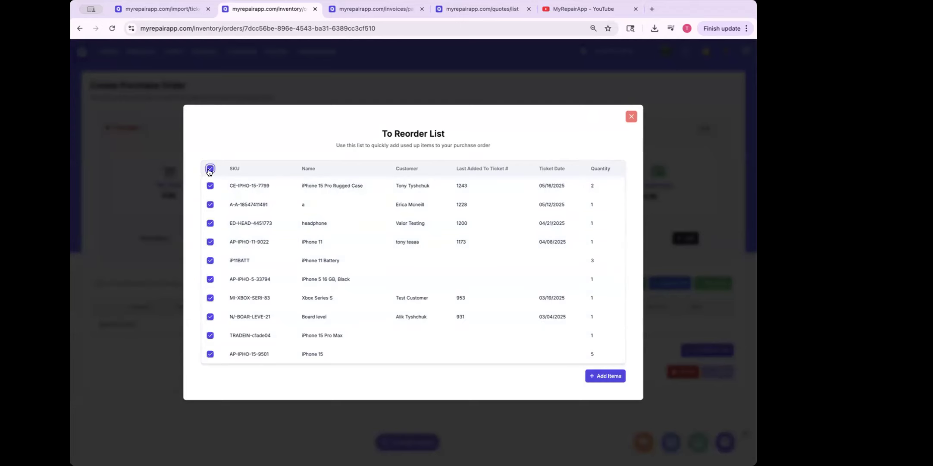
left_click(610, 383)
scroll(561, 258, "down", 8)
scroll(501, 175, "up", 5)
scroll(483, 147, "down", 2)
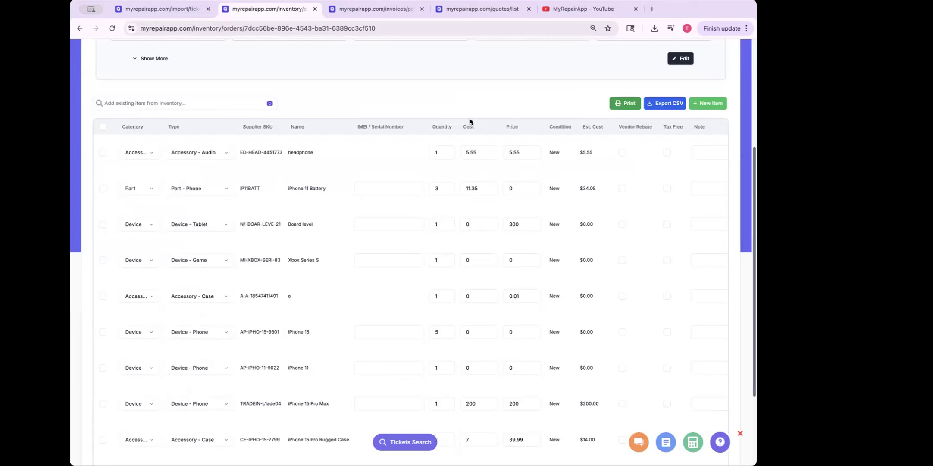
Step: Examine the added purchase order items, checking their supplier SKUs, quantities, costs and prices
scroll(469, 118, "down", 1)
scroll(393, 206, "down", 2)
scroll(423, 207, "down", 1)
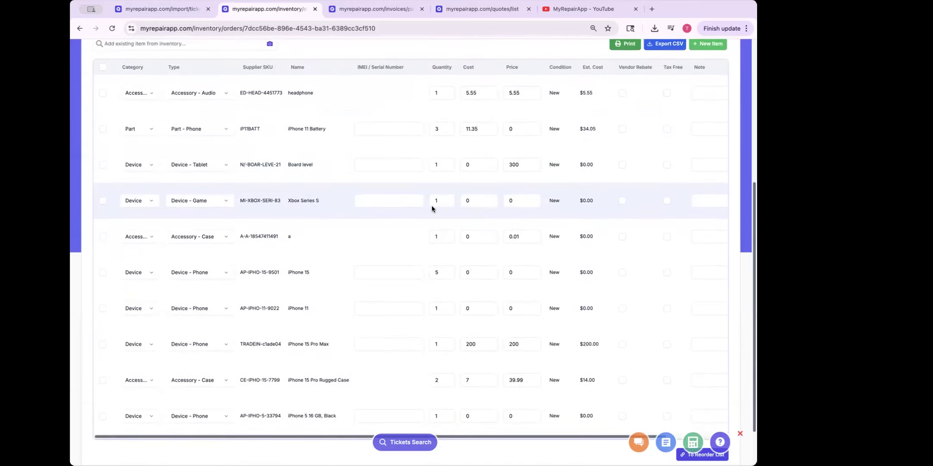
scroll(485, 207, "up", 1)
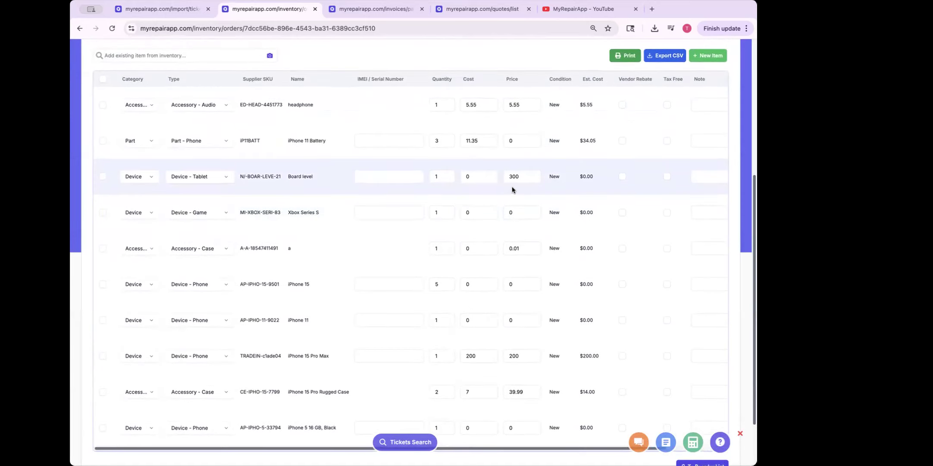
scroll(539, 188, "down", 2)
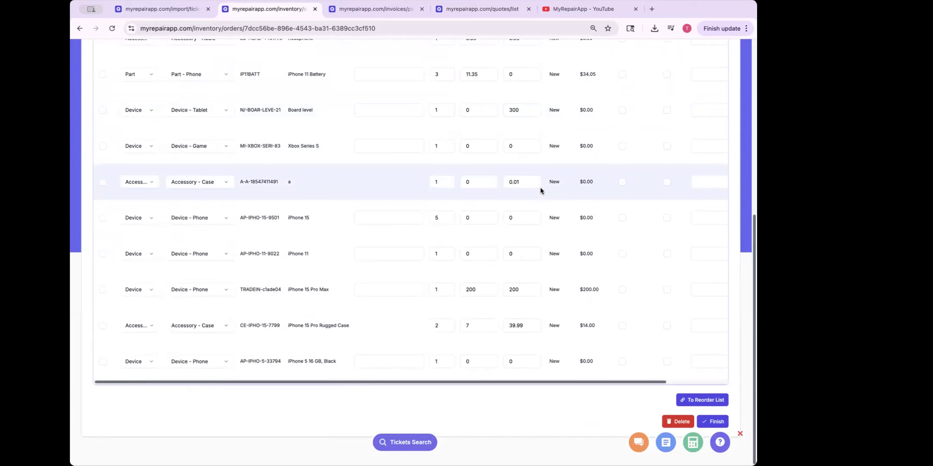
scroll(541, 190, "up", 1)
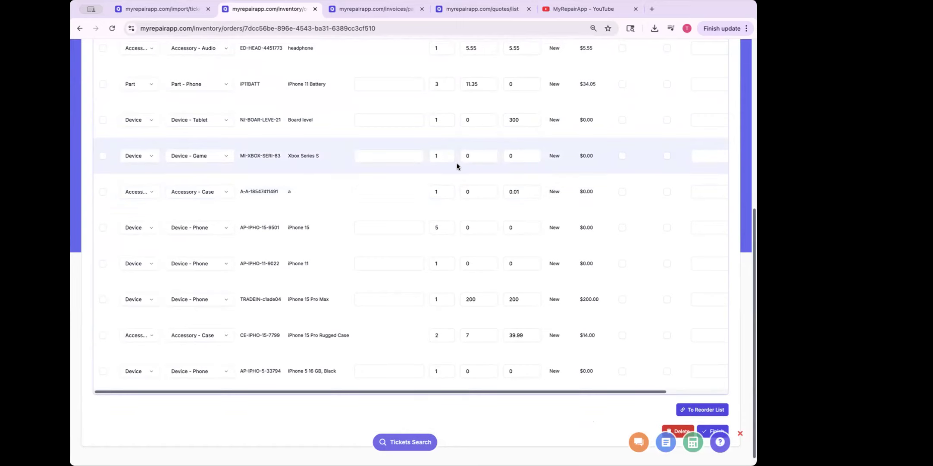
scroll(457, 168, "up", 1)
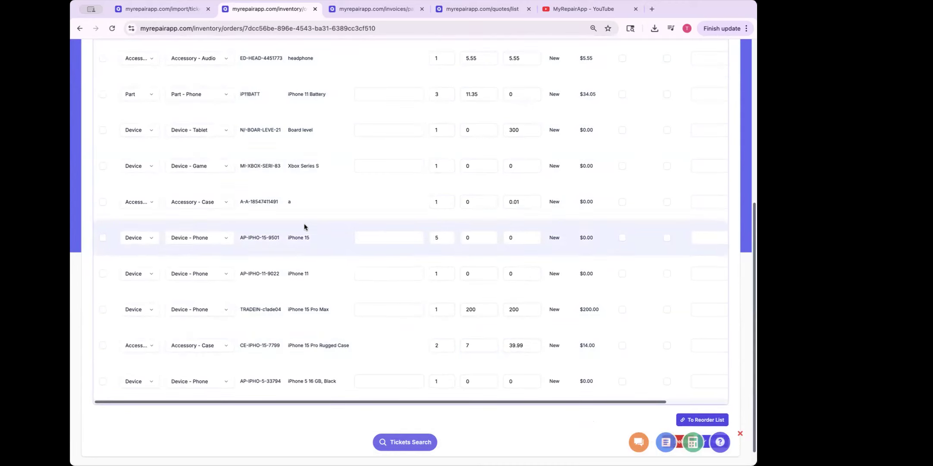
triple_click(280, 164)
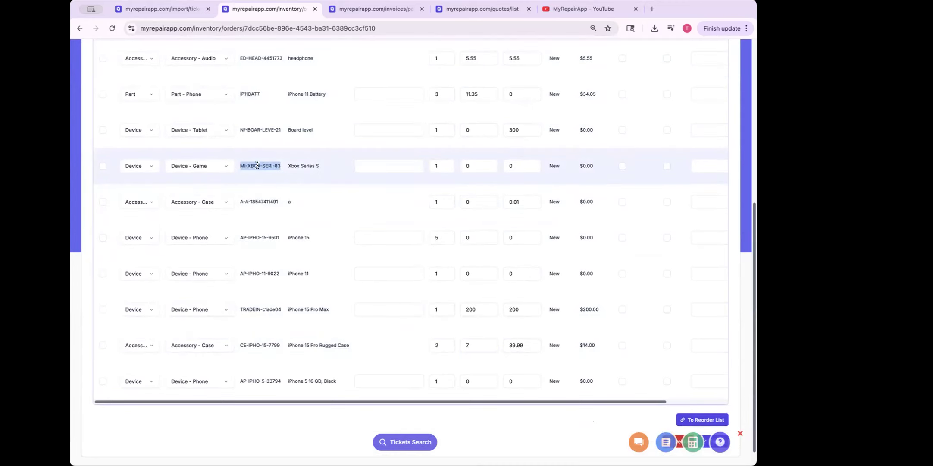
scroll(263, 177, "up", 1)
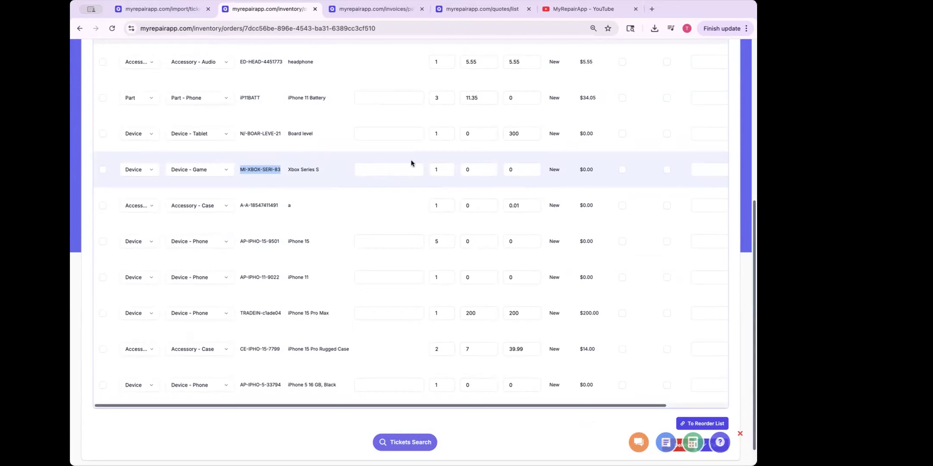
left_click(286, 173)
scroll(295, 75, "up", 1)
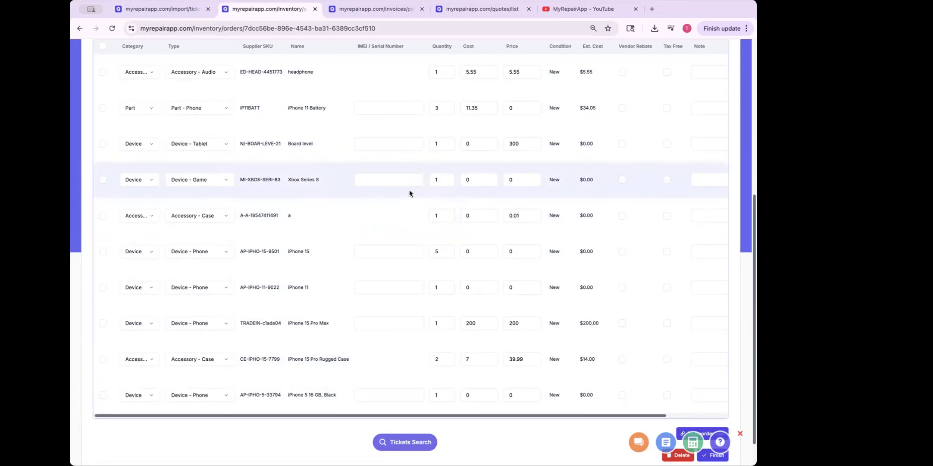
scroll(561, 202, "down", 2)
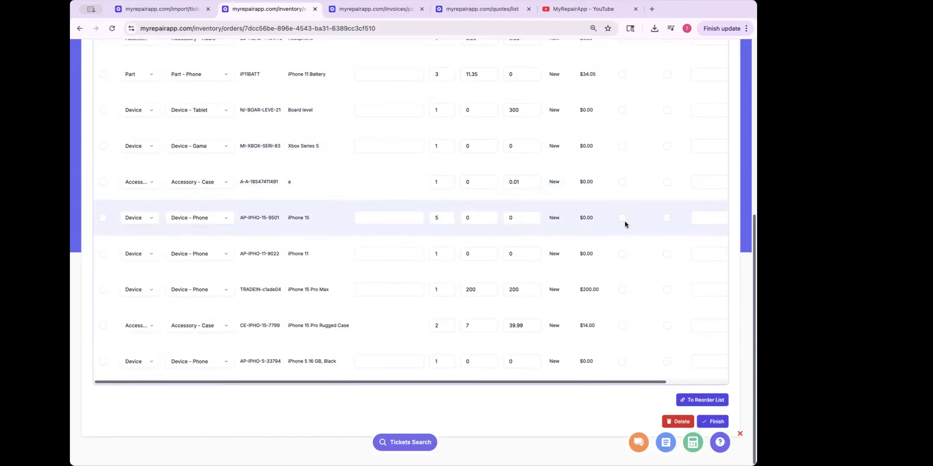
Step: Delete the draft purchase order and view the available supplier integrations in the purchase order history
left_click(678, 422)
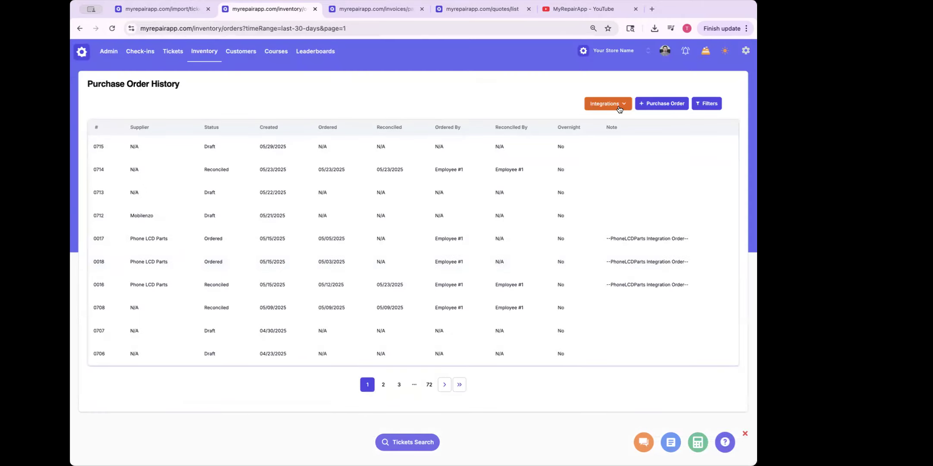
left_click(619, 108)
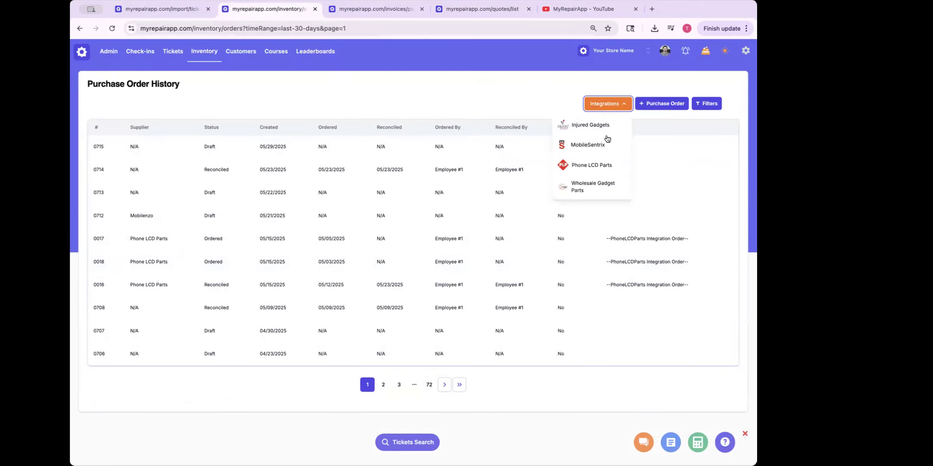
left_click(501, 92)
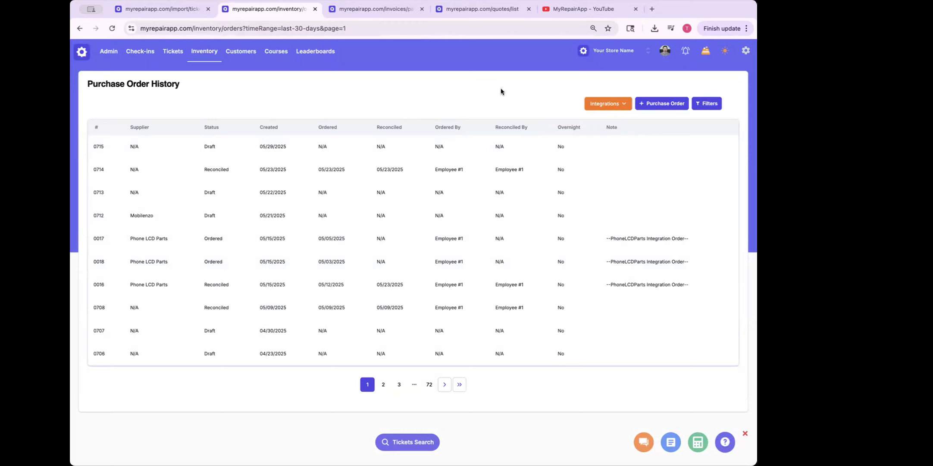
Step: Open the Phone LCD Parts purchase order ordered 05/05/2025 in a new tab, and widen the window and zoom out to fit more item columns
left_click(460, 244)
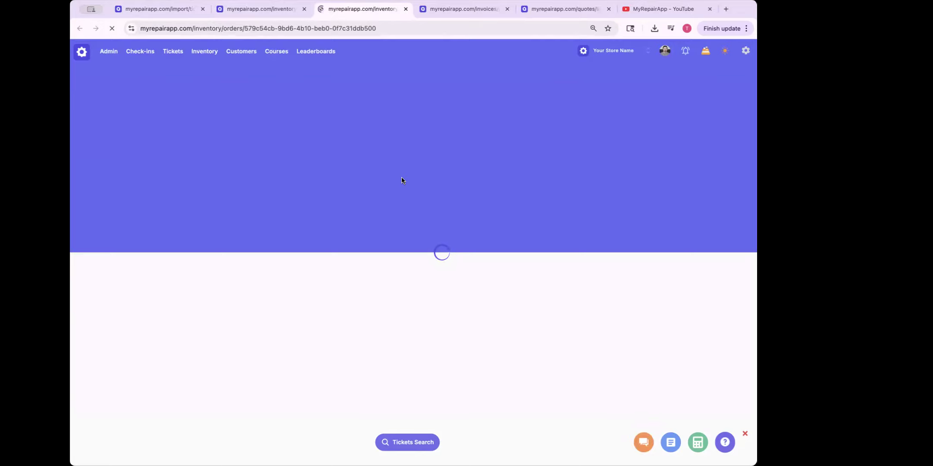
scroll(402, 176, "down", 1)
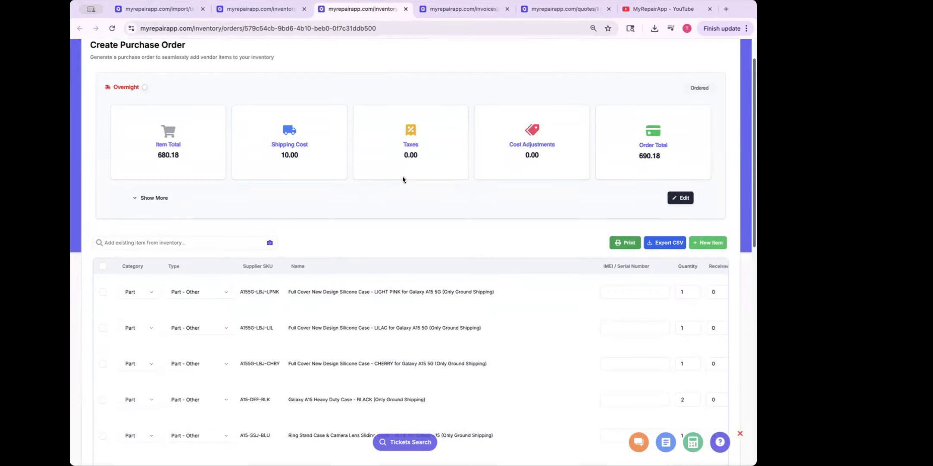
key("ctrl+minus")
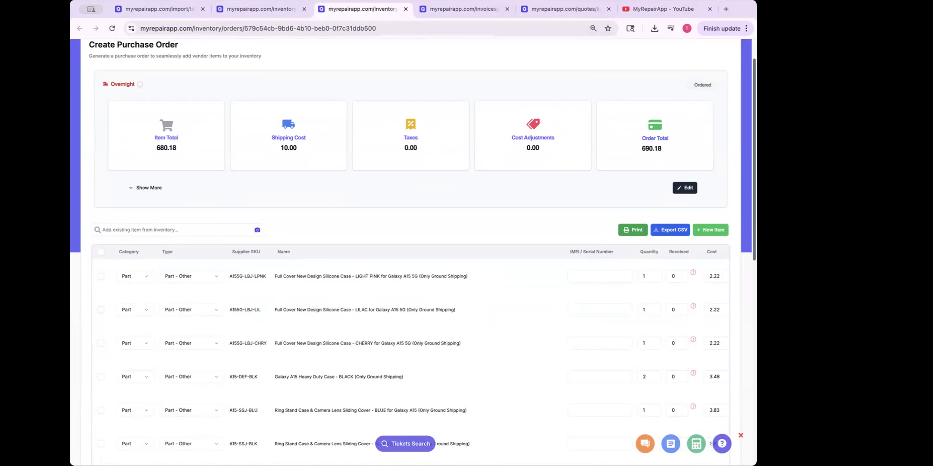
left_click_drag(70, 173, 25, 174)
key("super+minus")
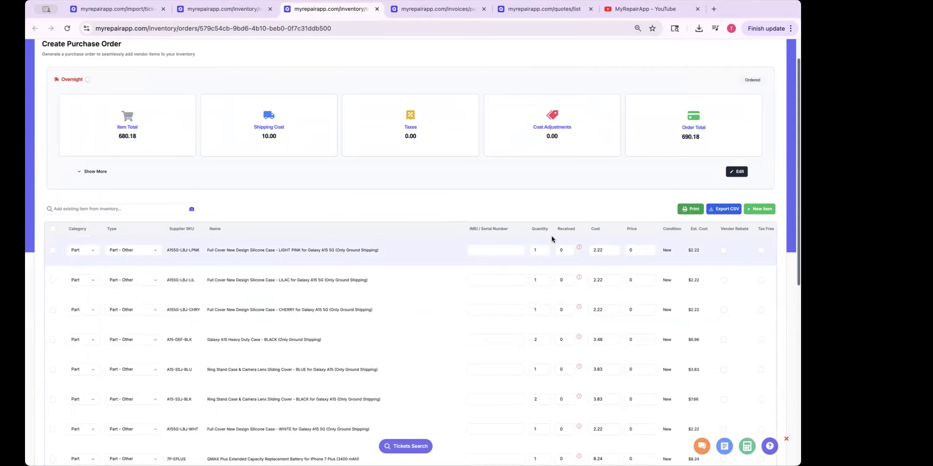
Step: Enter a received quantity of 1 for the light pink Galaxy A15 5G silicone case
left_click(564, 251)
type("1")
left_click(567, 203)
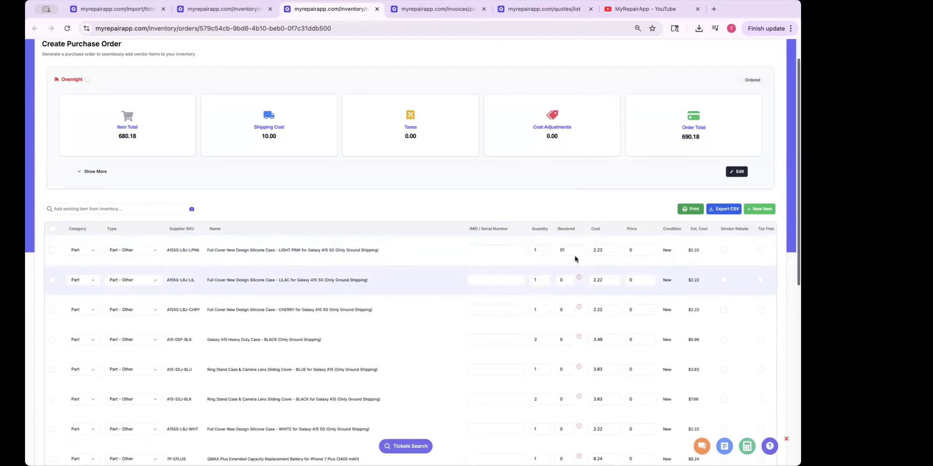
left_click(562, 246)
type("1")
Step: Hide the floating shortcut buttons and review the purchase order's line items and cost summary
scroll(561, 233, "down", 3)
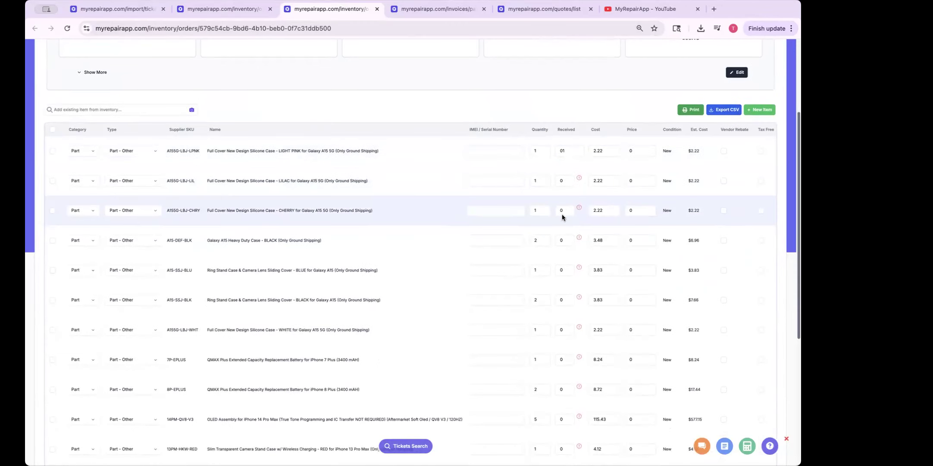
scroll(562, 216, "down", 5)
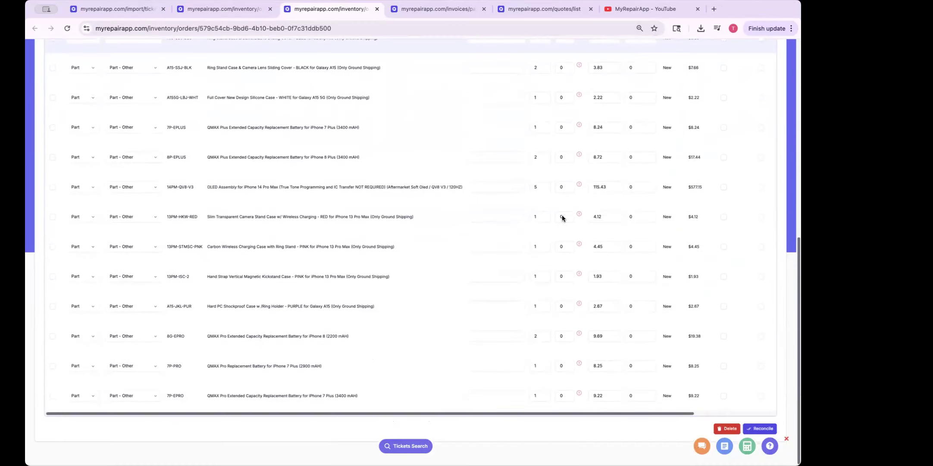
left_click(786, 438)
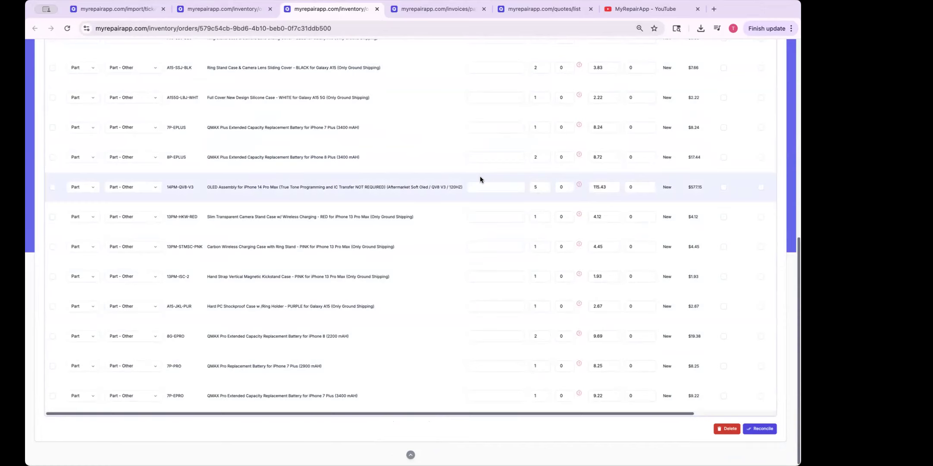
scroll(491, 187, "up", 3)
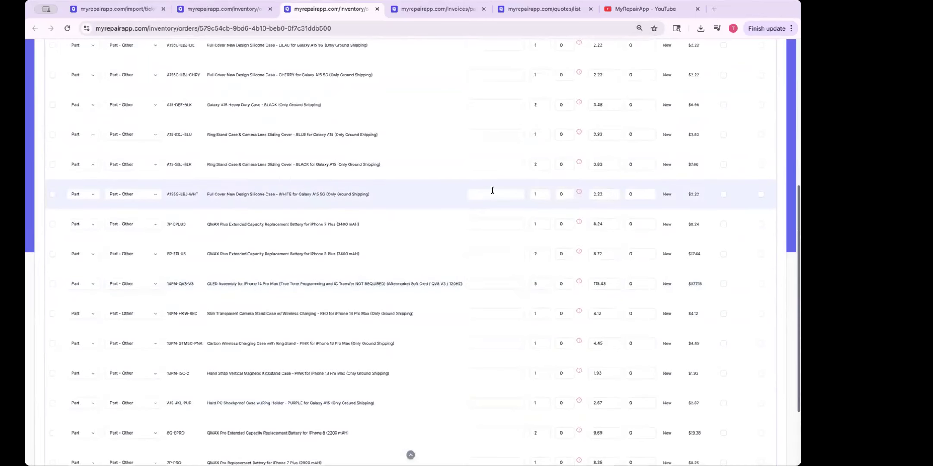
scroll(492, 189, "up", 6)
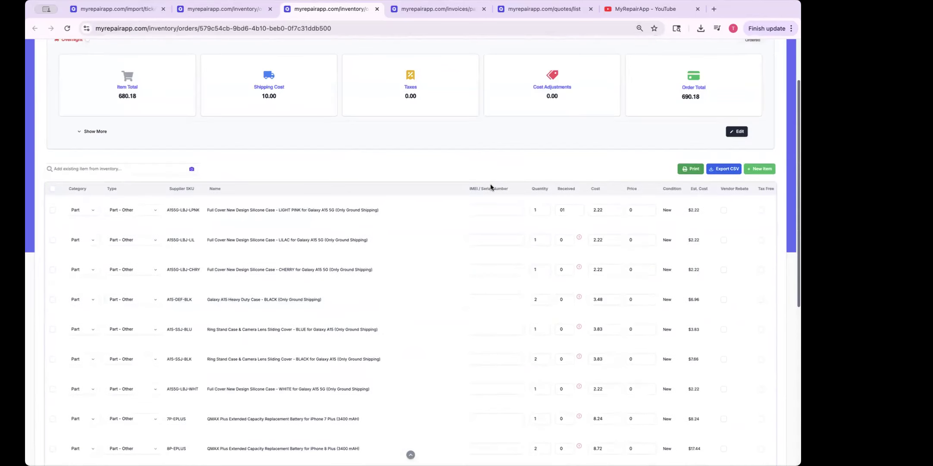
scroll(492, 186, "up", 2)
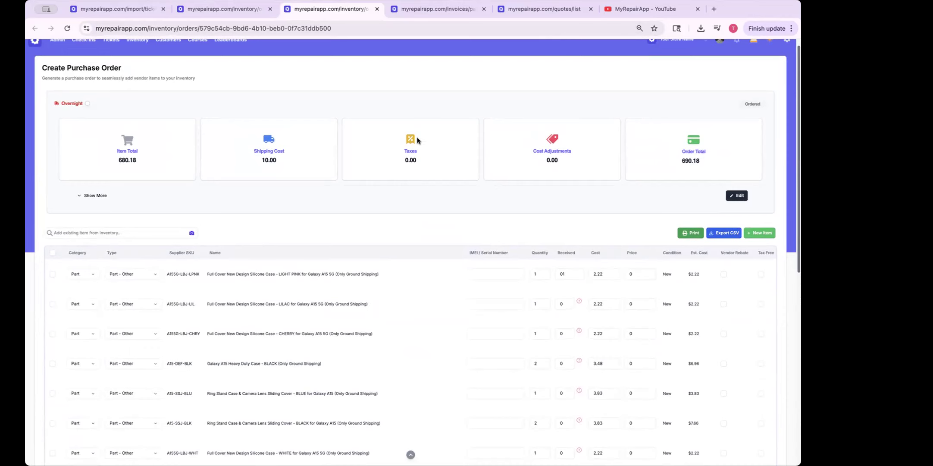
scroll(416, 137, "up", 1)
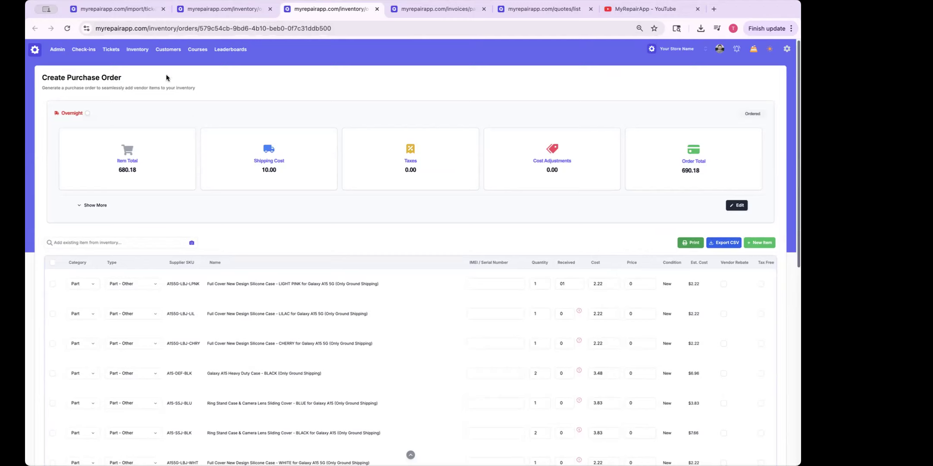
Step: Open the iPhone 11 LCD item from the Apples group in the parts inventory and view its item summary
mouse_move(140, 51)
left_click(133, 51)
left_click(199, 190)
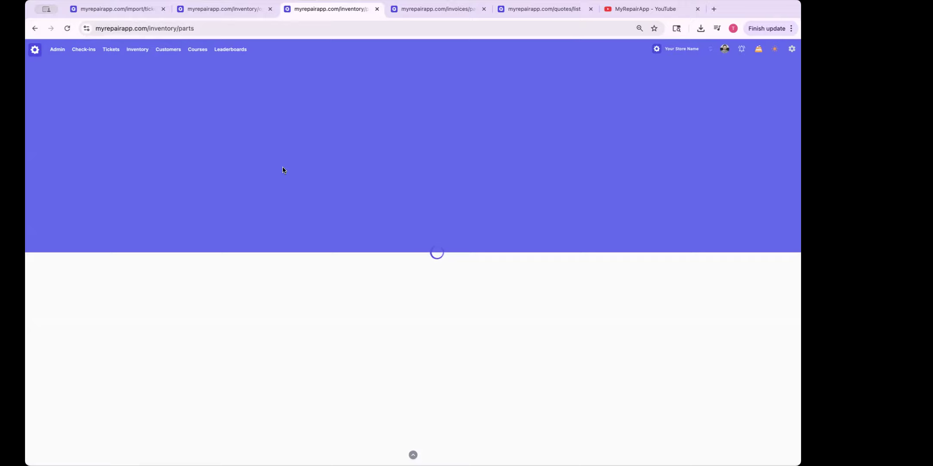
left_click(334, 226)
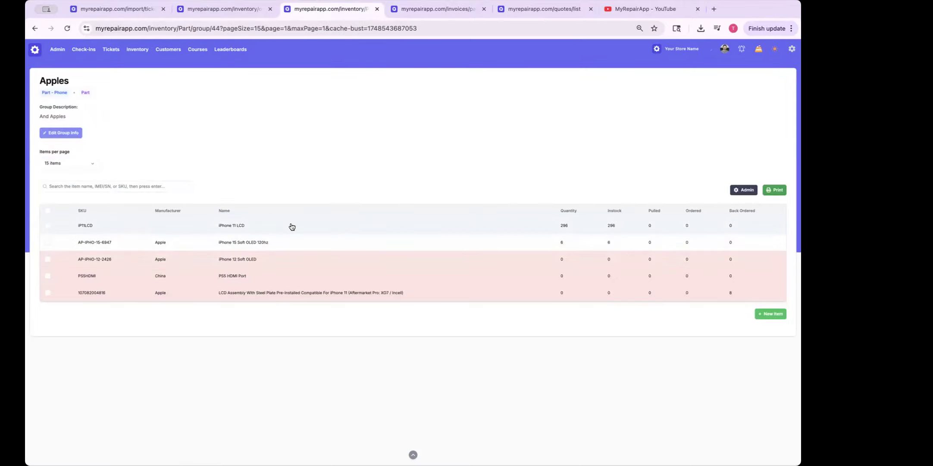
left_click(298, 228)
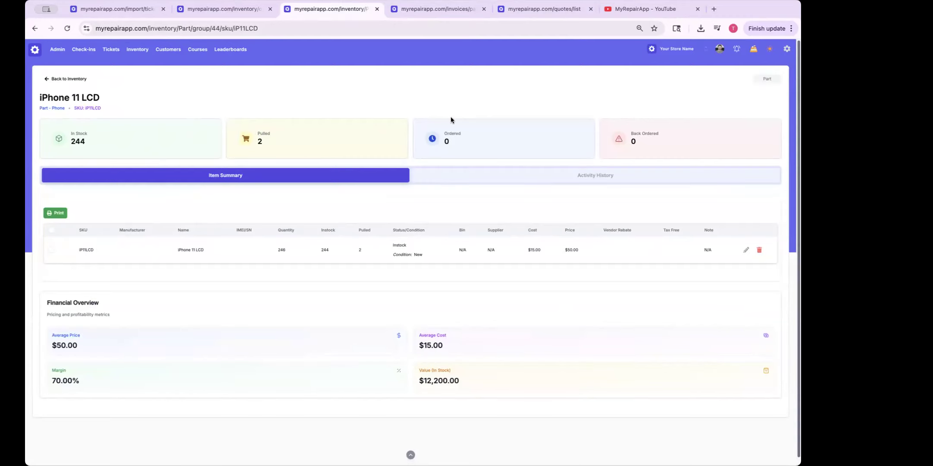
scroll(400, 191, "down", 1)
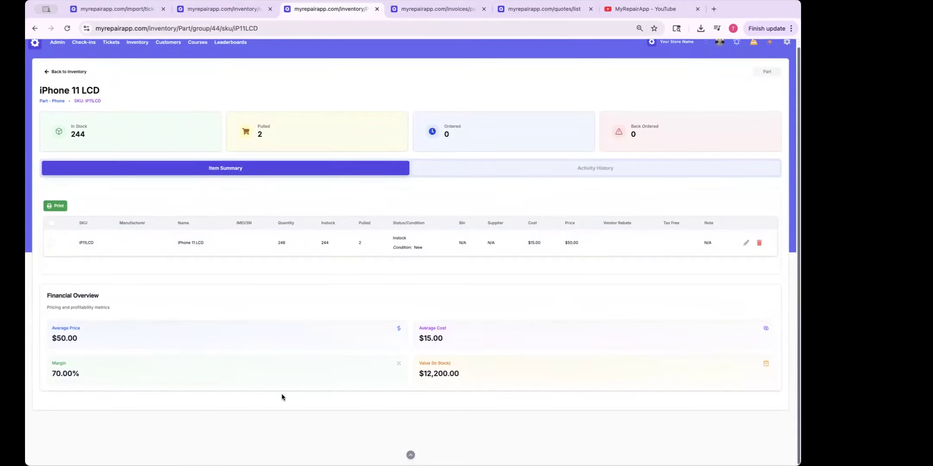
Step: Show the activity history of the iPhone 11 LCD and examine its used, added and removed entries
left_click(623, 169)
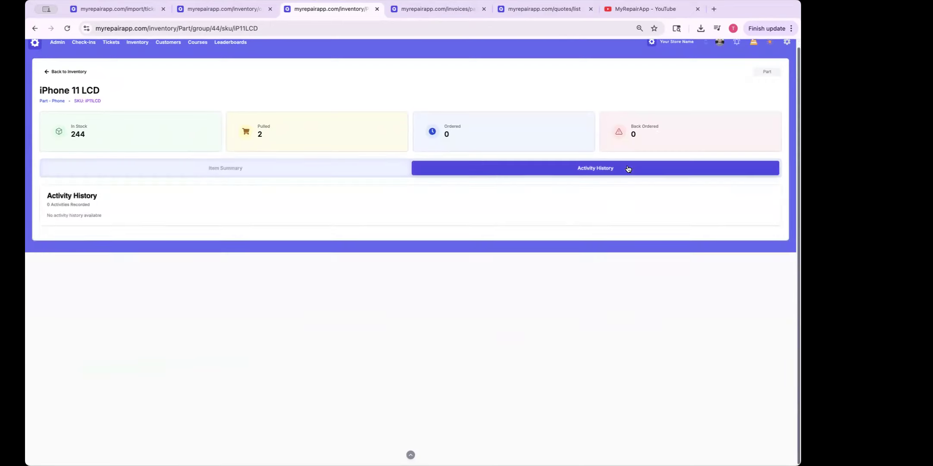
scroll(128, 291, "down", 1)
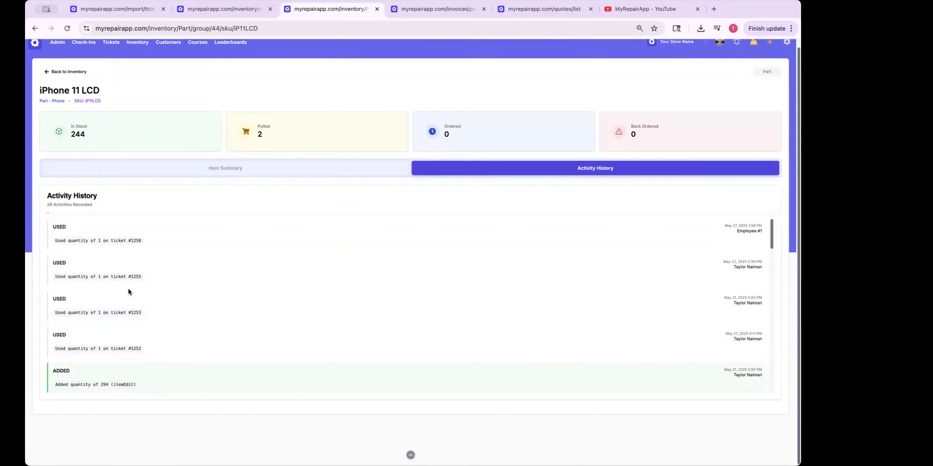
scroll(418, 287, "up", 1)
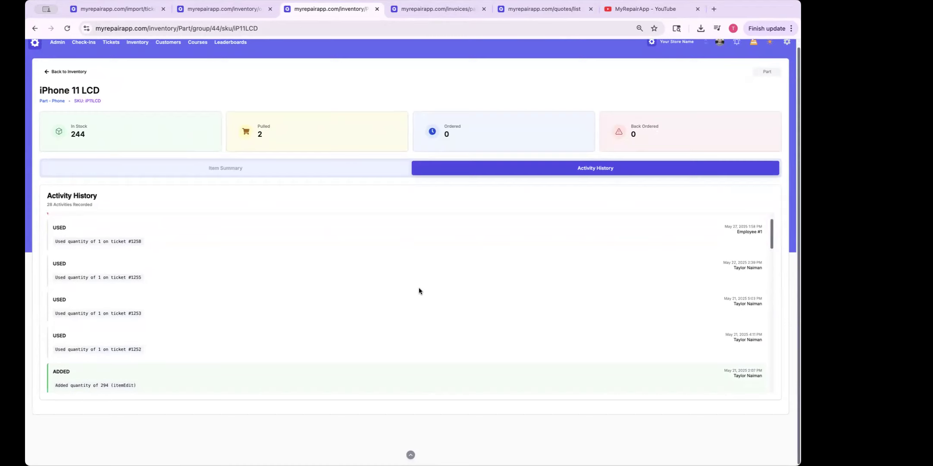
left_click_drag(105, 313, 185, 314)
left_click(367, 291)
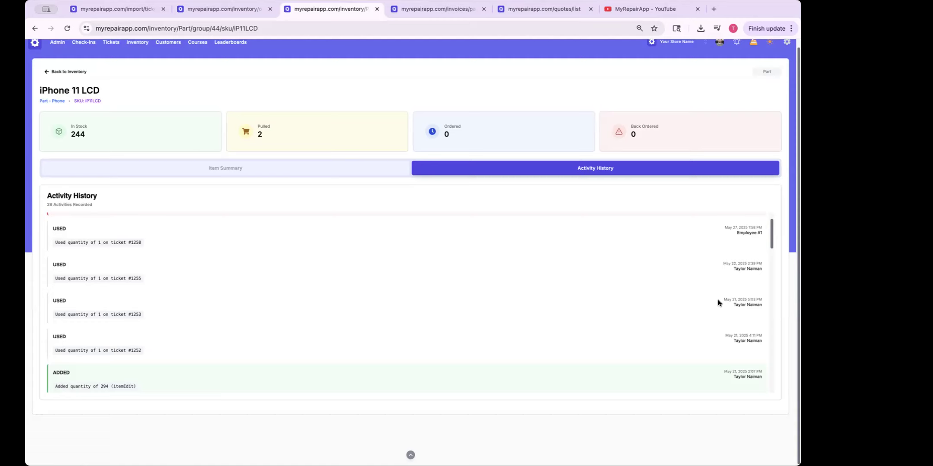
scroll(505, 283, "down", 2)
scroll(611, 277, "up", 5)
scroll(611, 281, "up", 1)
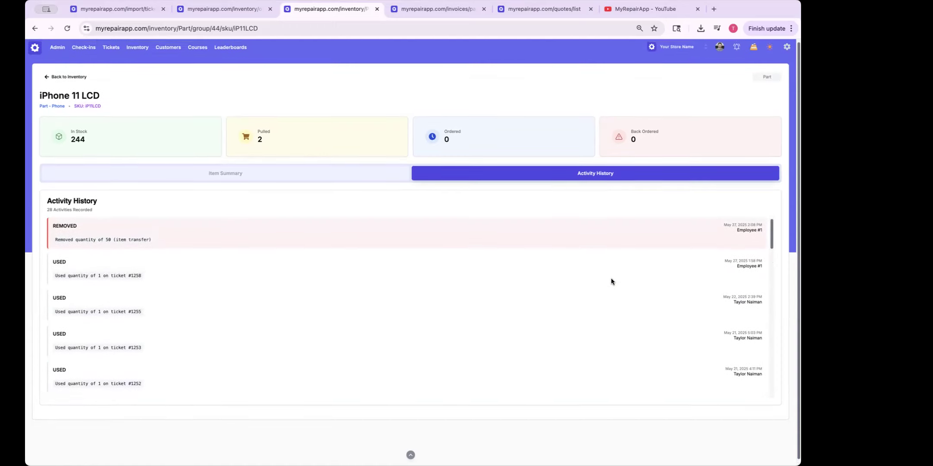
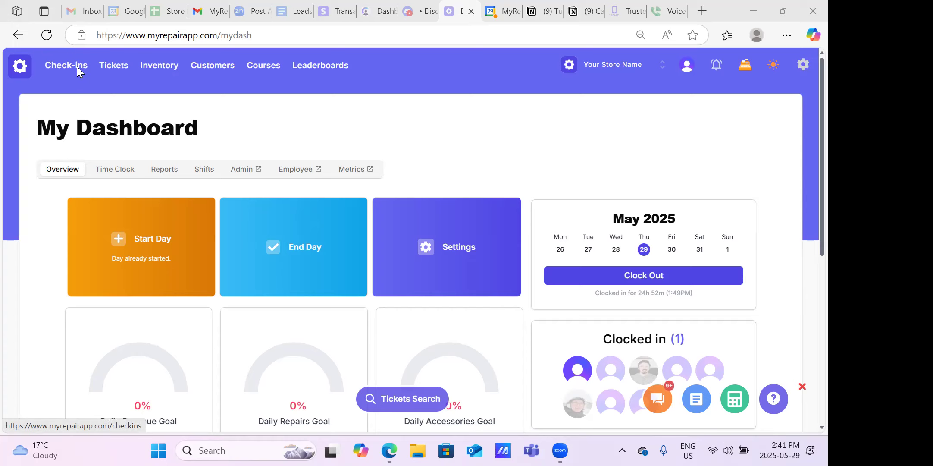
Step: Start a new Repair check-in and look over the sections of its ticket form
left_click(78, 71)
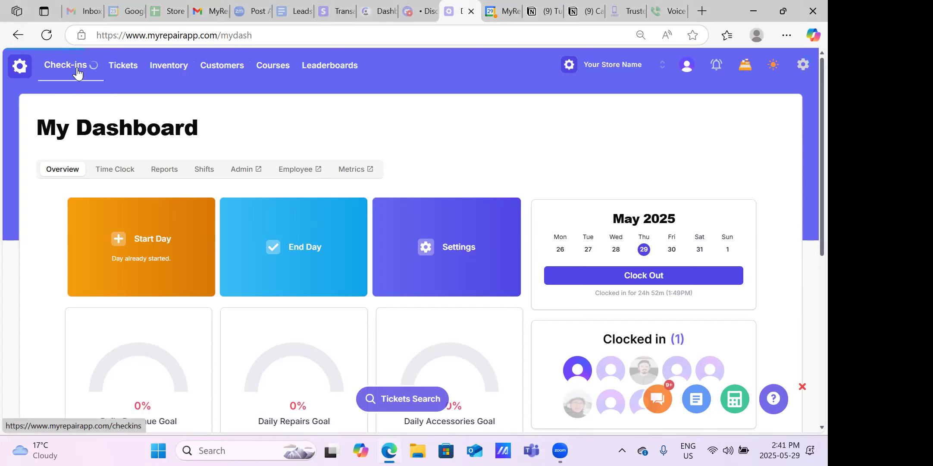
scroll(233, 187, "down", 1)
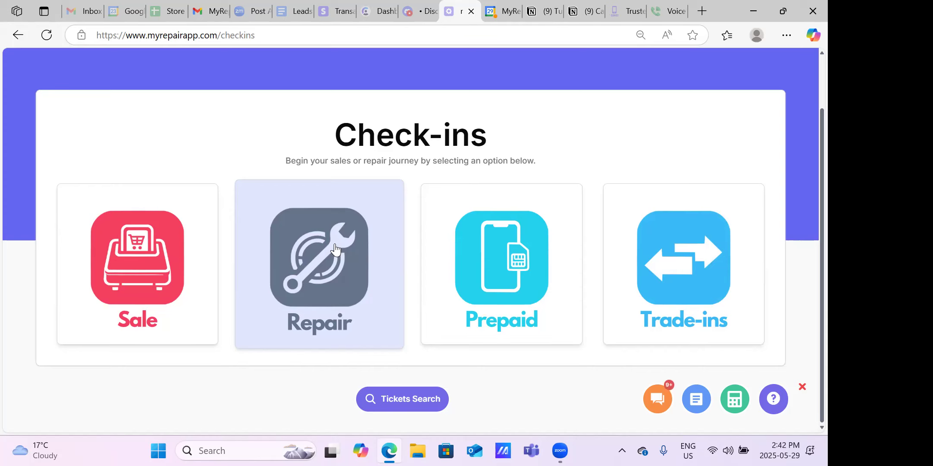
left_click(335, 245)
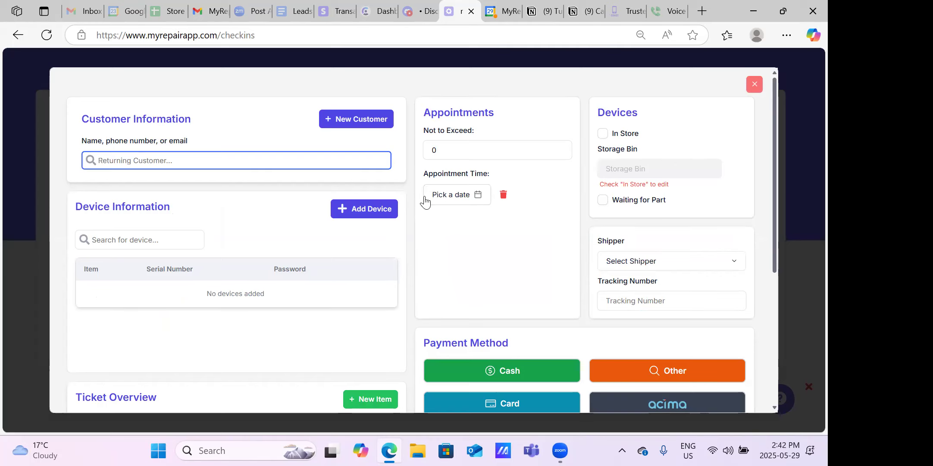
scroll(385, 221, "down", 5)
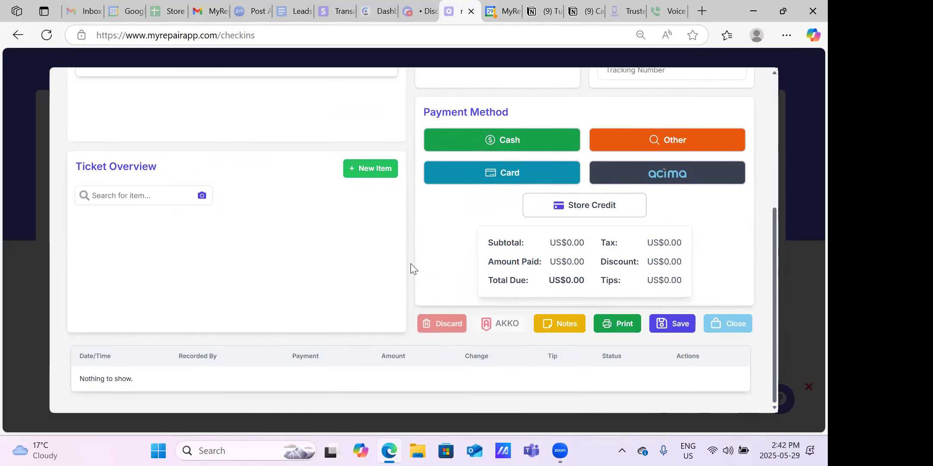
scroll(412, 264, "up", 5)
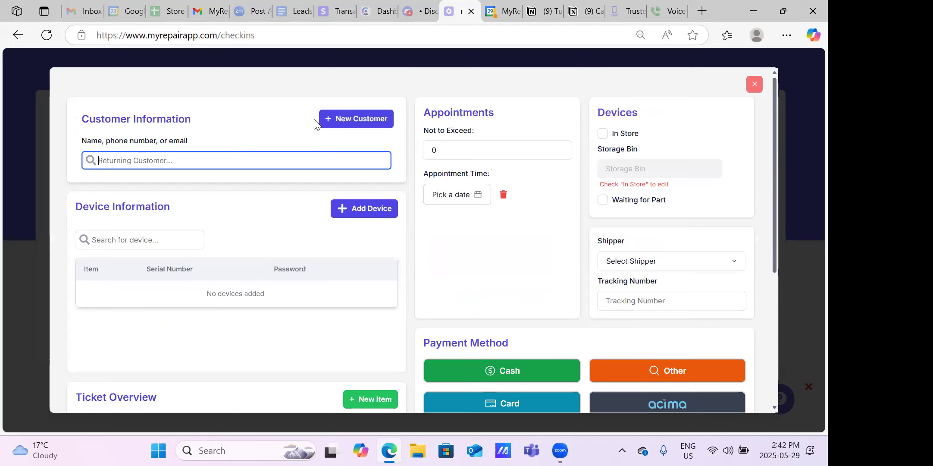
Step: View the fields of the Create Customer form and close it without saving
left_click(352, 124)
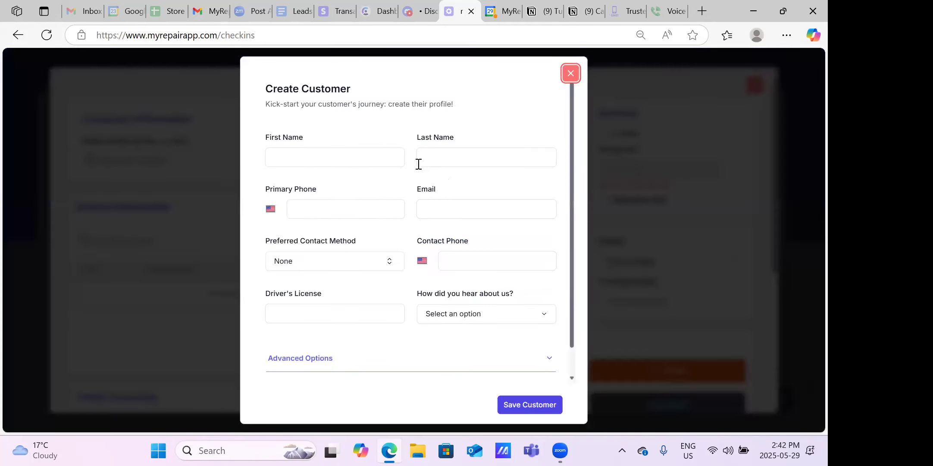
scroll(408, 184, "down", 1)
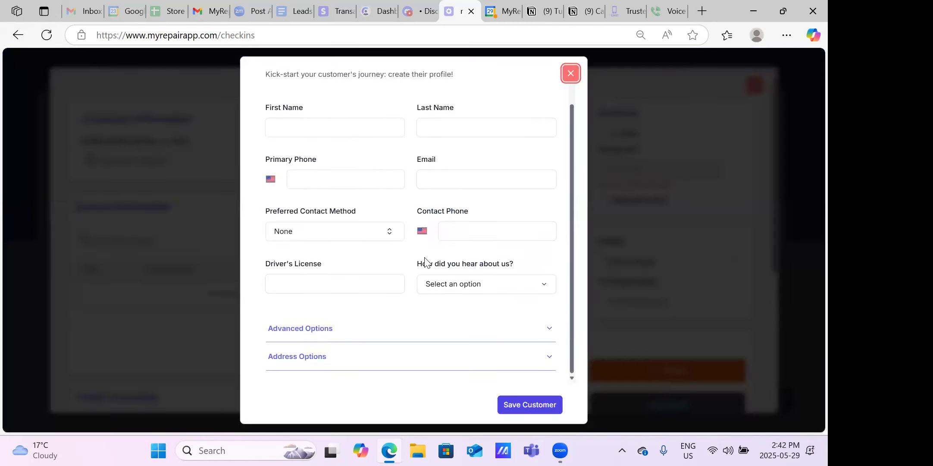
left_click(569, 76)
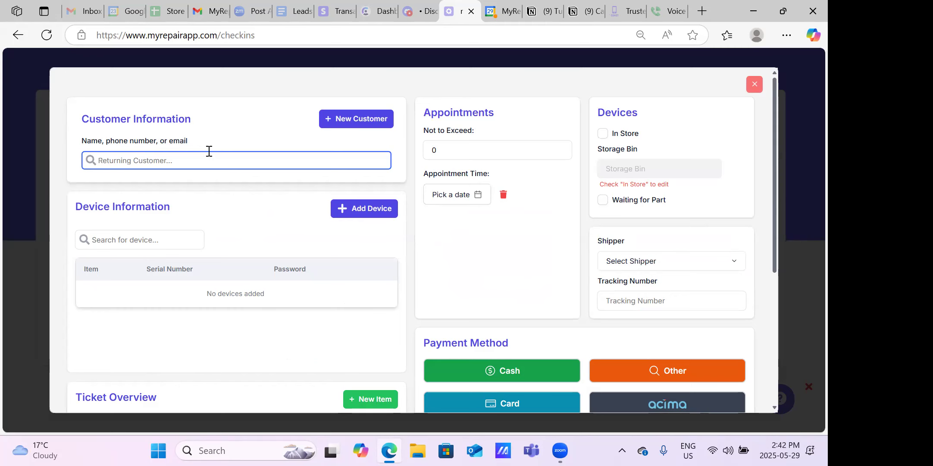
Step: Look up the returning customer by first name and attach the second matching profile to the ticket
type("t")
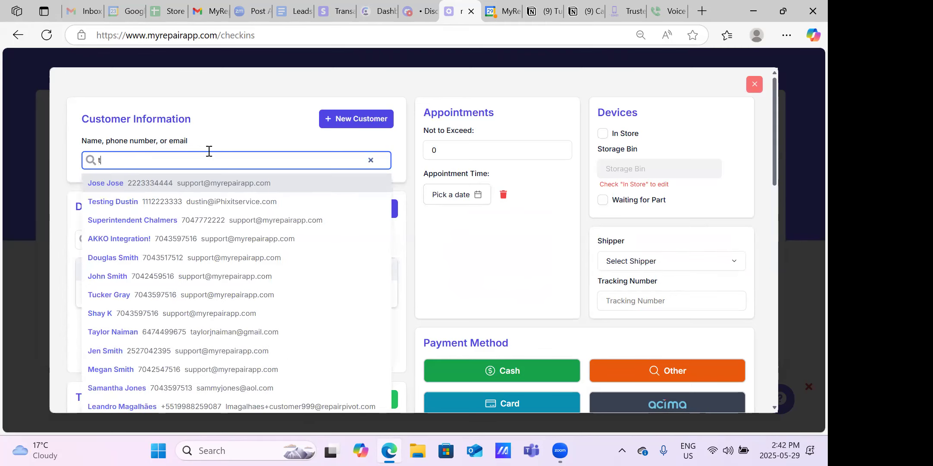
type("ay")
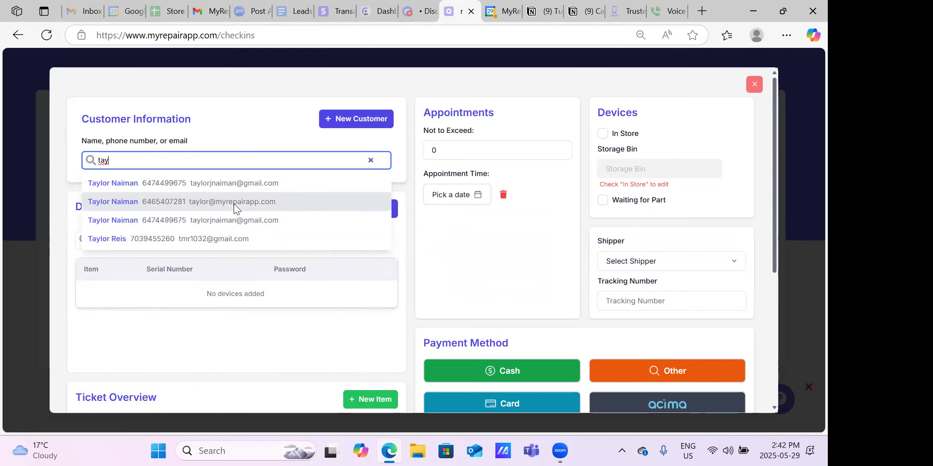
left_click(234, 203)
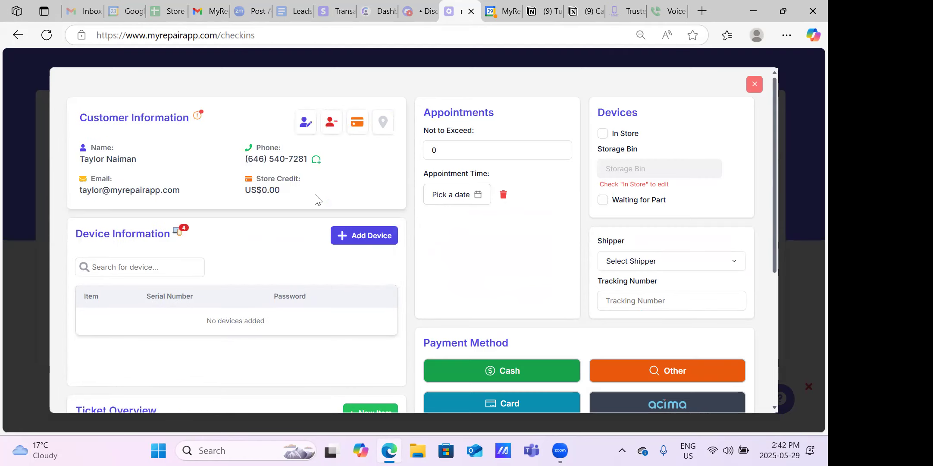
Step: View the customer's note and its activity log, close it, and review the ticket's device, item and payment sections
left_click(197, 117)
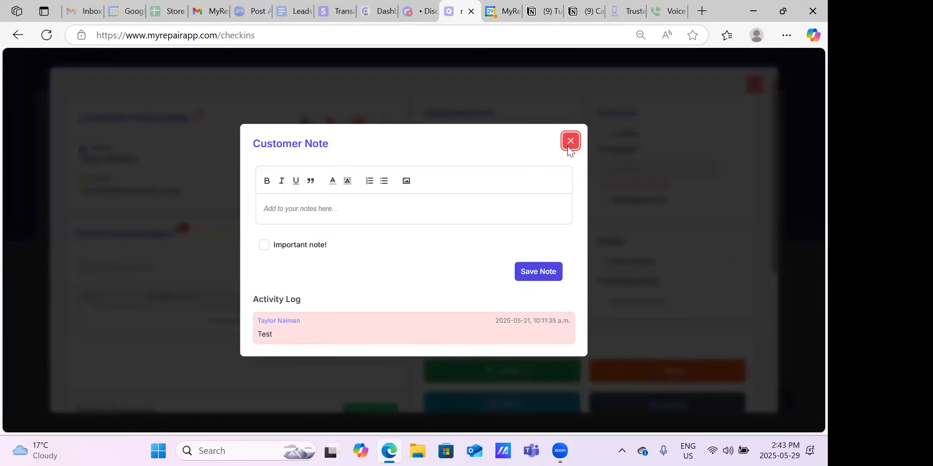
key("Escape")
scroll(479, 185, "down", 5)
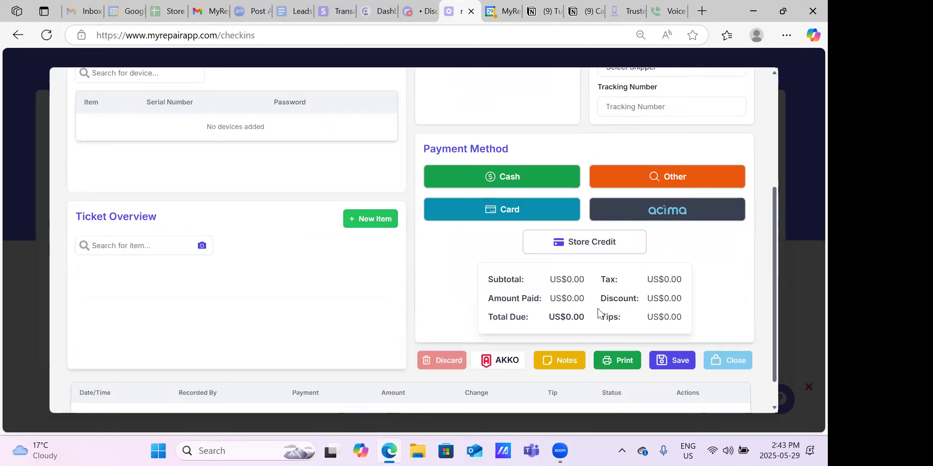
scroll(566, 334, "up", 1)
scroll(564, 340, "down", 2)
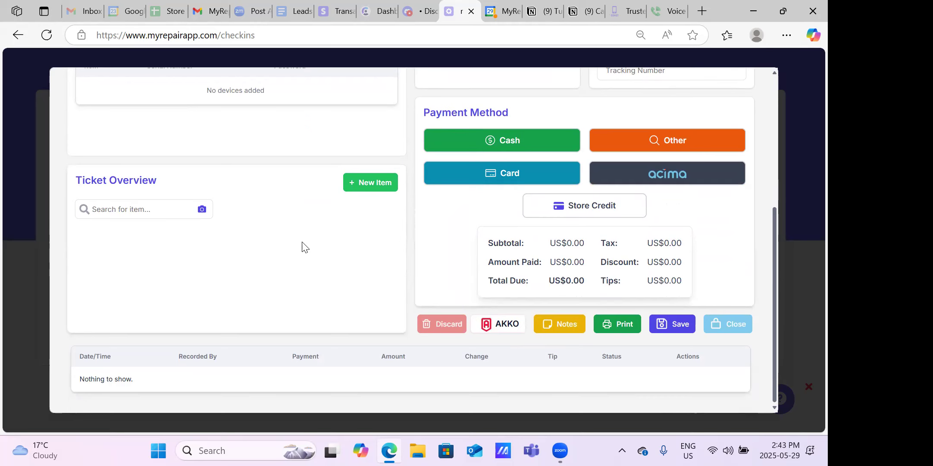
scroll(246, 258, "up", 4)
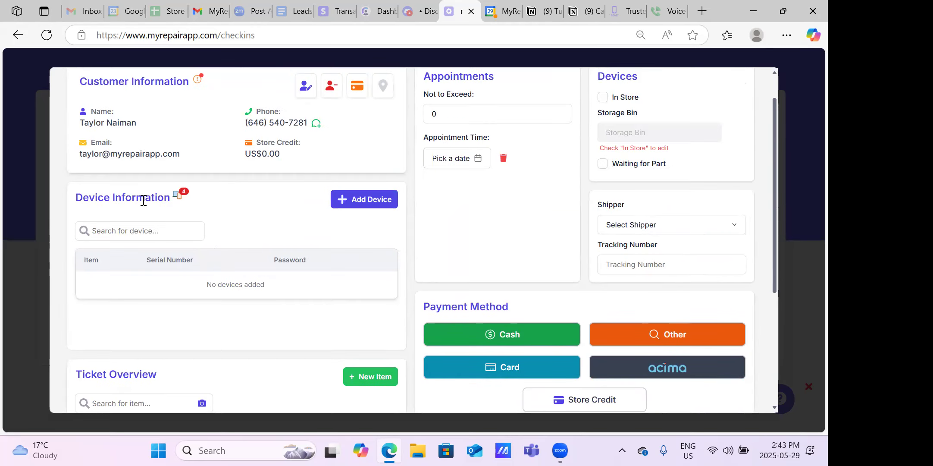
scroll(146, 178, "down", 1)
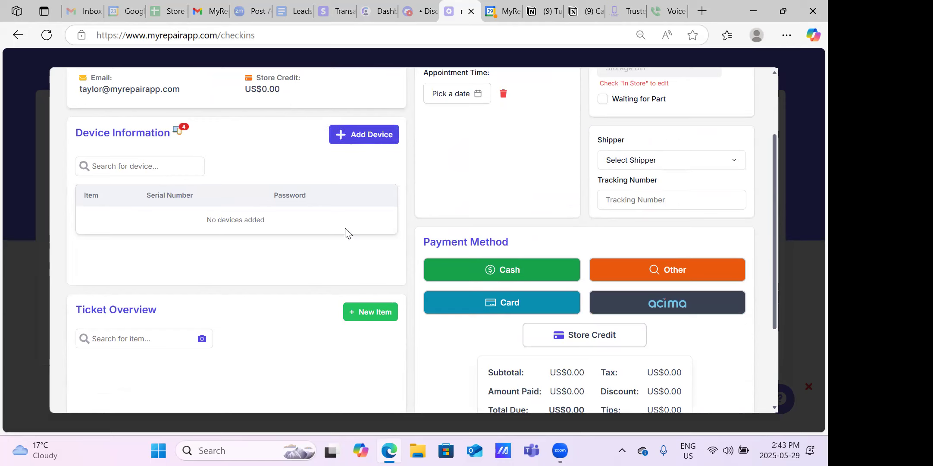
Step: View the device types in the Add Device form and the Add Inventory Item form, closing both without adding anything
left_click(378, 133)
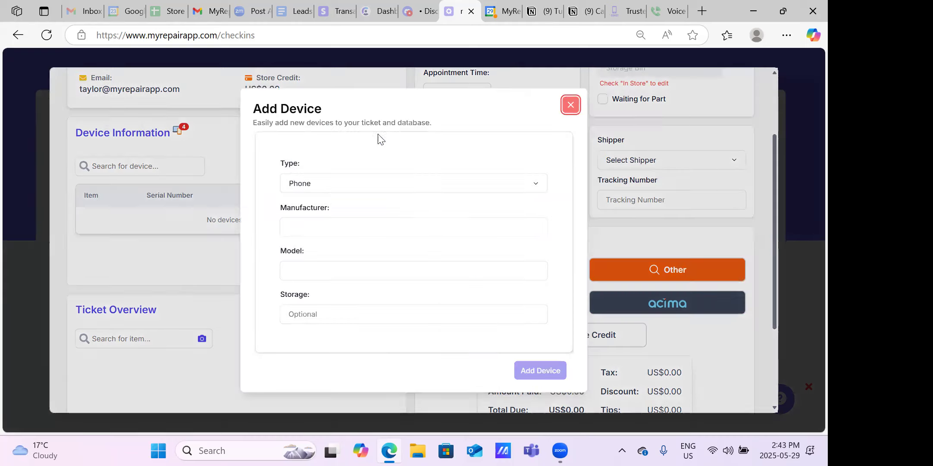
left_click(522, 186)
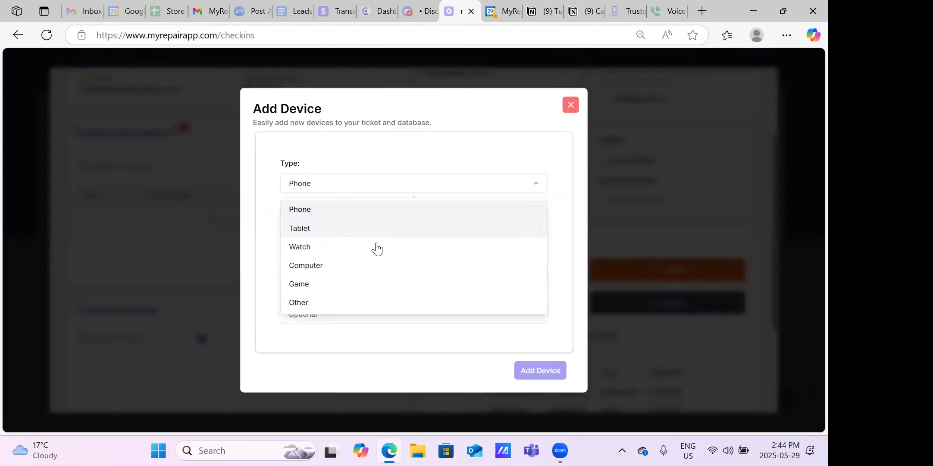
left_click(570, 105)
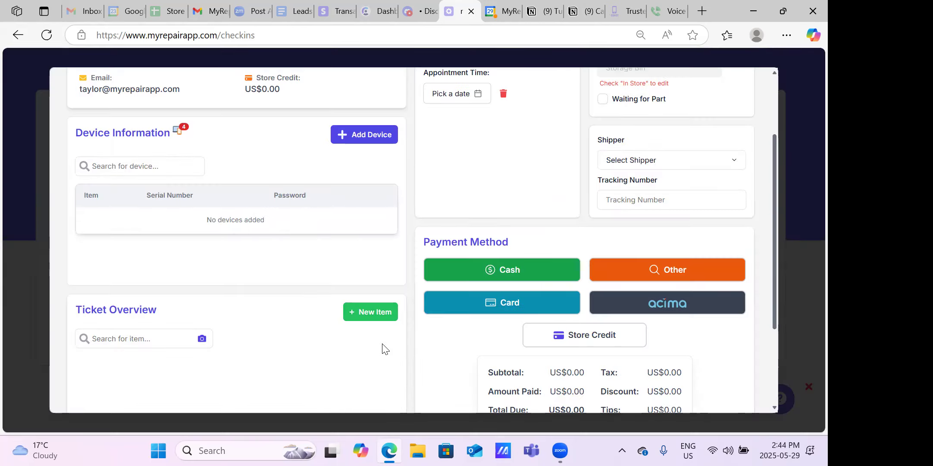
left_click(377, 320)
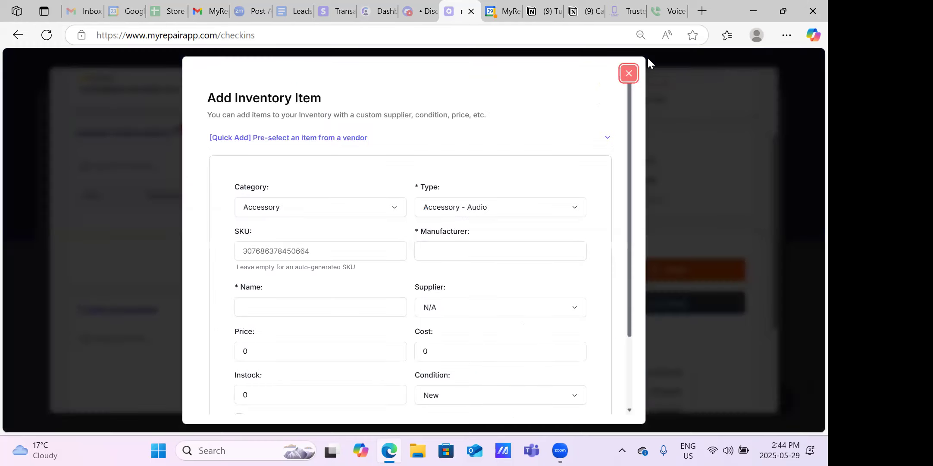
left_click(630, 77)
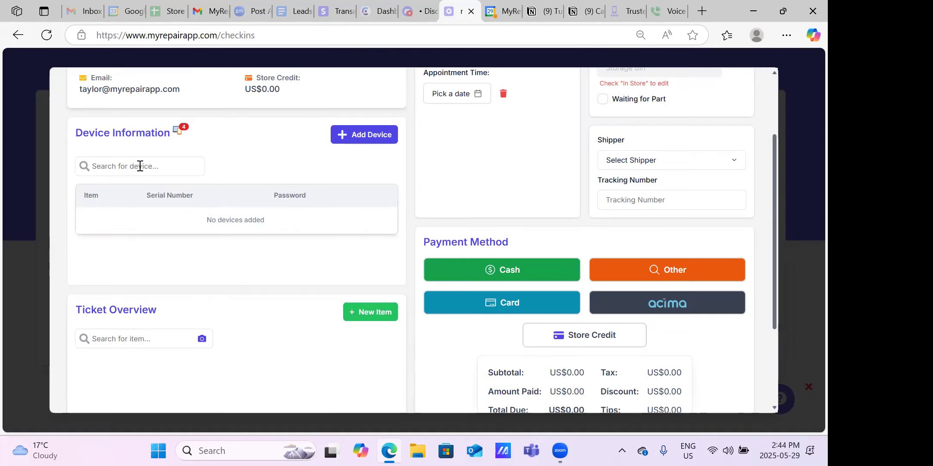
Step: Search the devices for "iphone 11" and choose iPhone 11 for the ticket
left_click(140, 166)
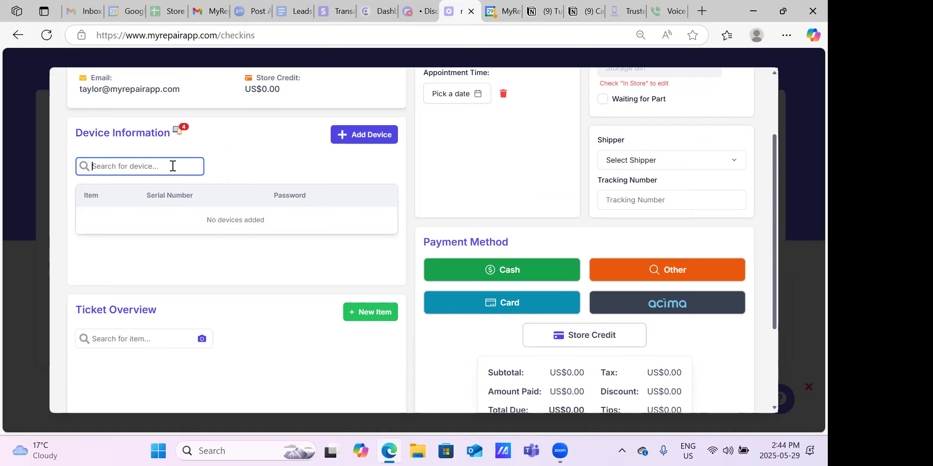
type("ip")
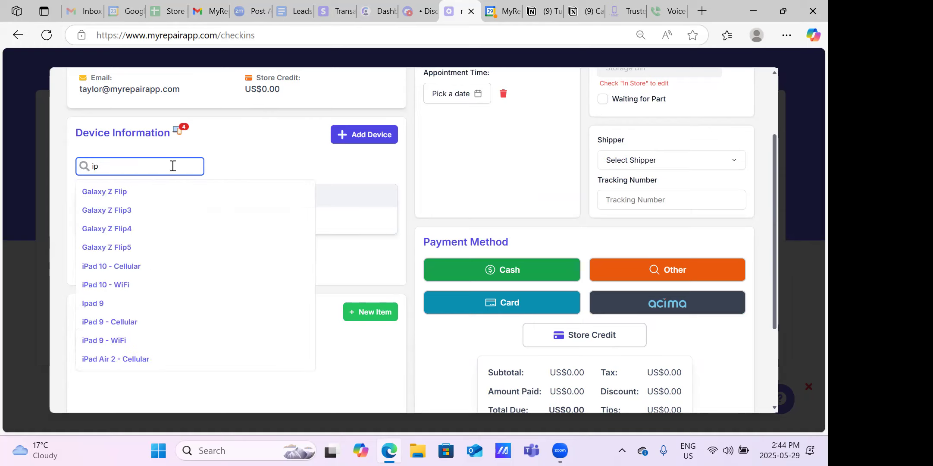
type("hone 11")
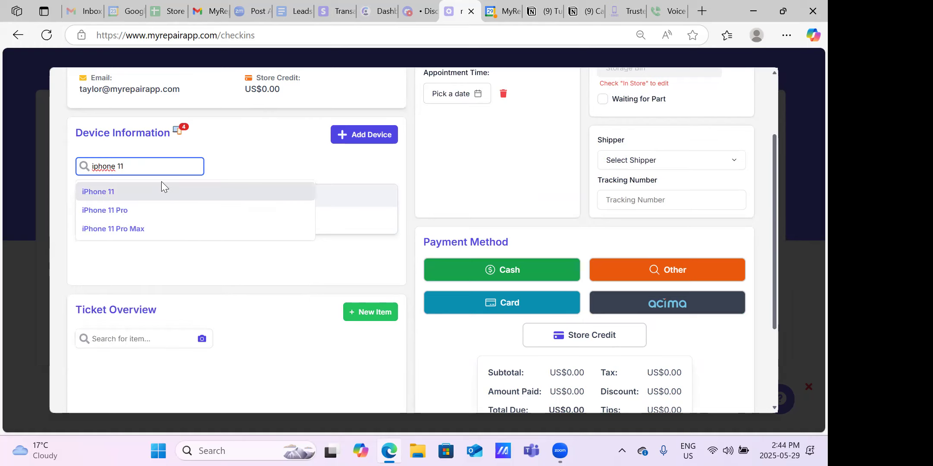
left_click(278, 190)
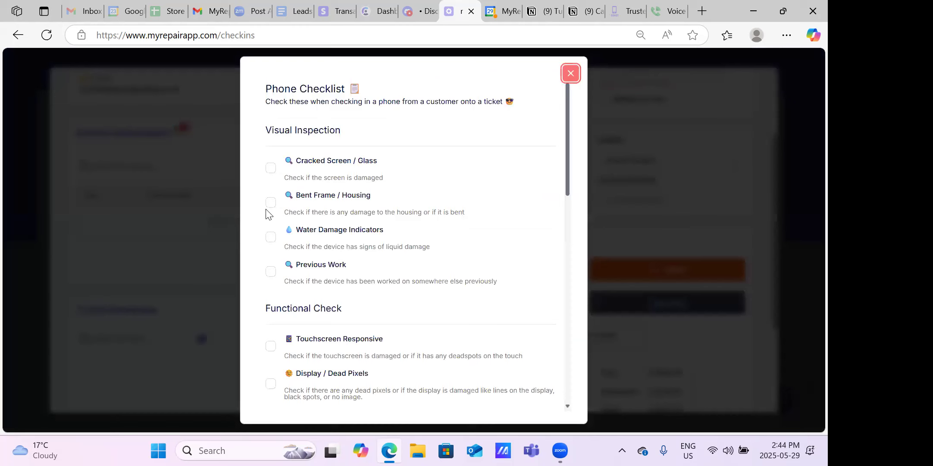
Step: Check all four Visual Inspection items in the phone checklist, from Cracked Screen / Glass through Previous Work
left_click(270, 168)
left_click(270, 202)
left_click(271, 237)
left_click(270, 271)
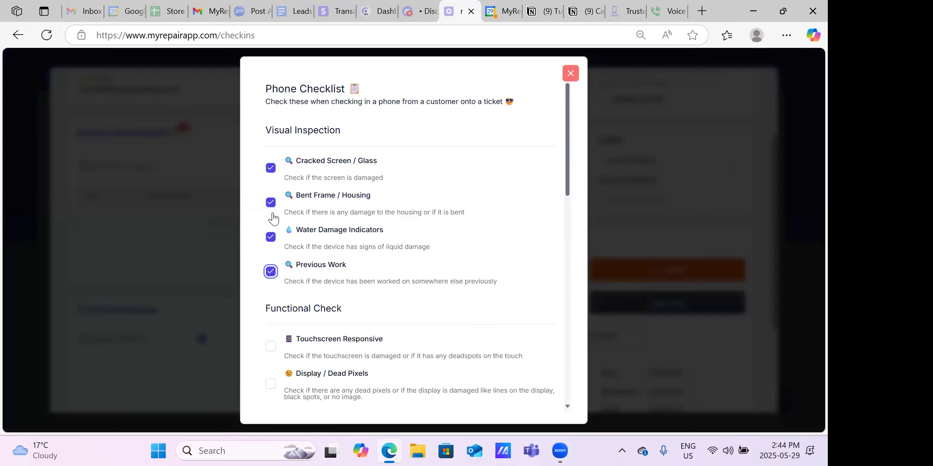
Step: Check all ten Functional Check items in the phone checklist, from Touchscreen Responsive through Wi-Fi / Bluetooth
scroll(272, 233, "down", 3)
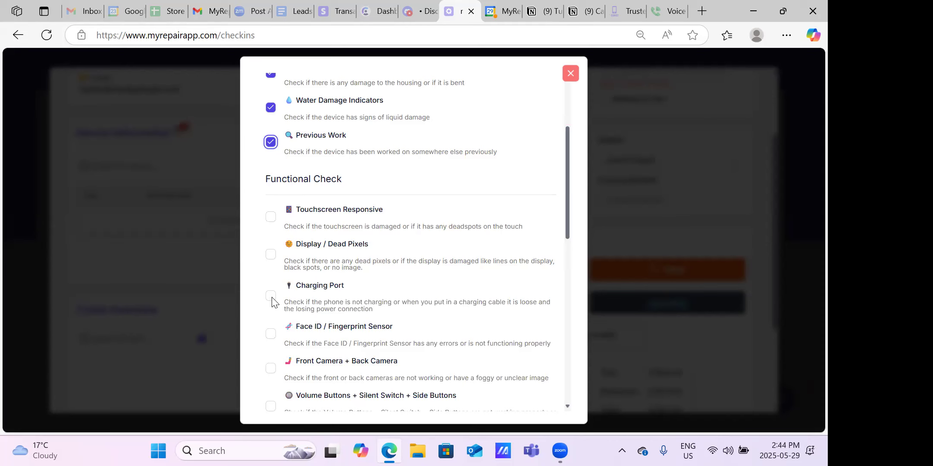
left_click(271, 217)
left_click(271, 254)
left_click(271, 295)
left_click(270, 335)
scroll(270, 276, "down", 3)
left_click(271, 238)
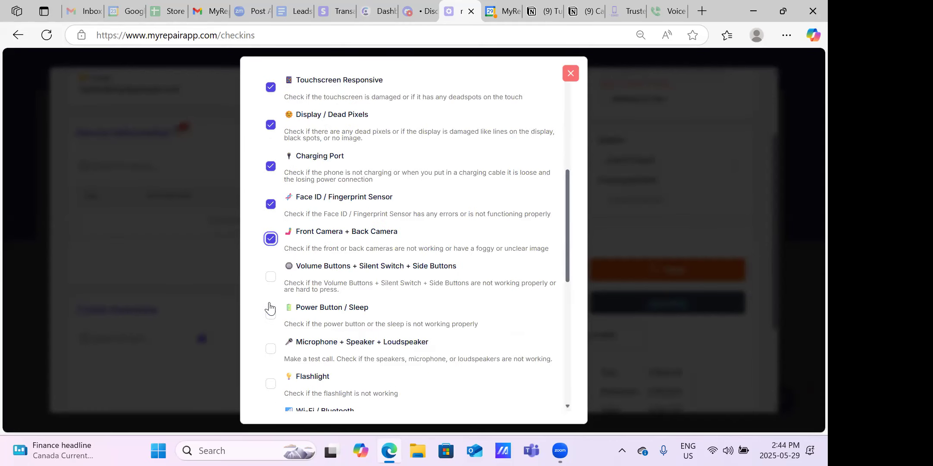
left_click(271, 276)
left_click(270, 314)
left_click(272, 353)
scroll(279, 337, "down", 3)
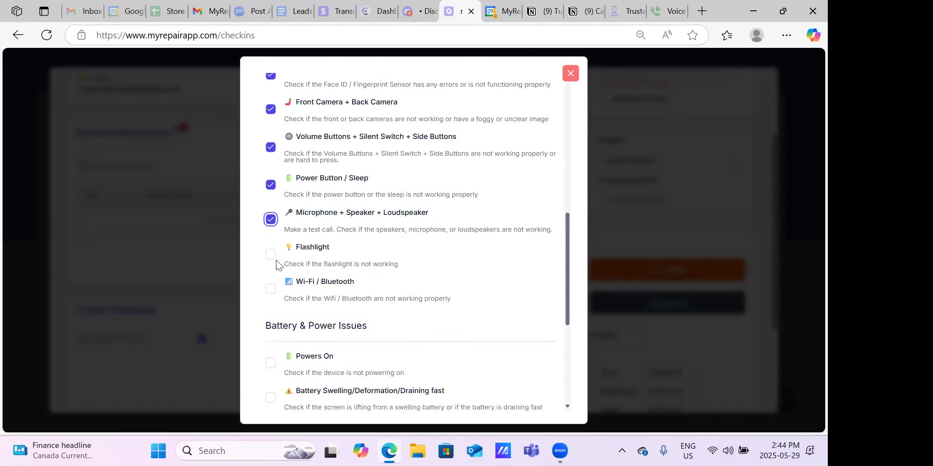
left_click(271, 255)
left_click(271, 293)
Step: Check Powers On and Battery Swelling/Deformation/Draining fast, and enter "y" under Customer Concerns
left_click(273, 361)
scroll(283, 382, "down", 1)
scroll(282, 382, "down", 2)
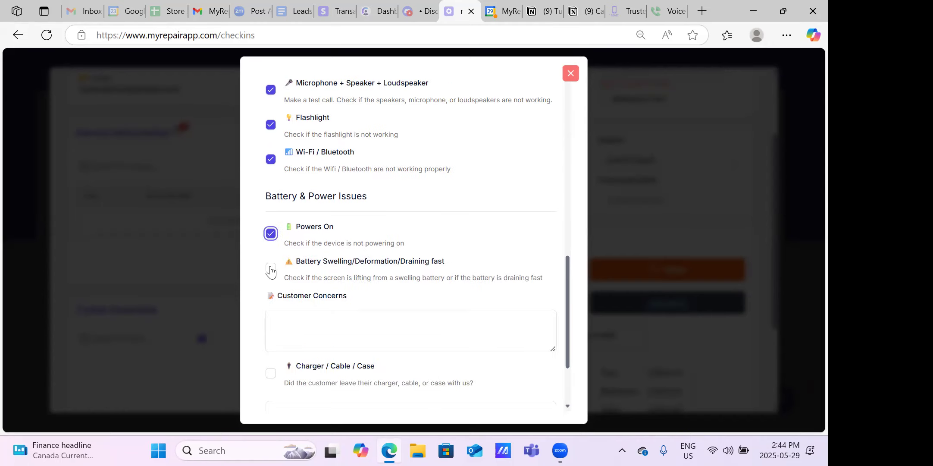
left_click(270, 269)
left_click(293, 315)
type("y")
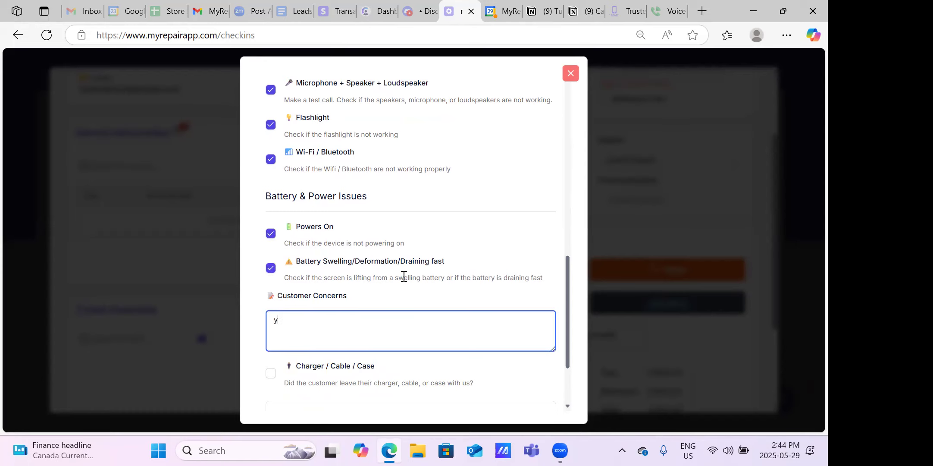
Step: Check Charger / Cable / Case, draw a freehand signature in the box below it, and submit the phone checklist
scroll(397, 274, "down", 2)
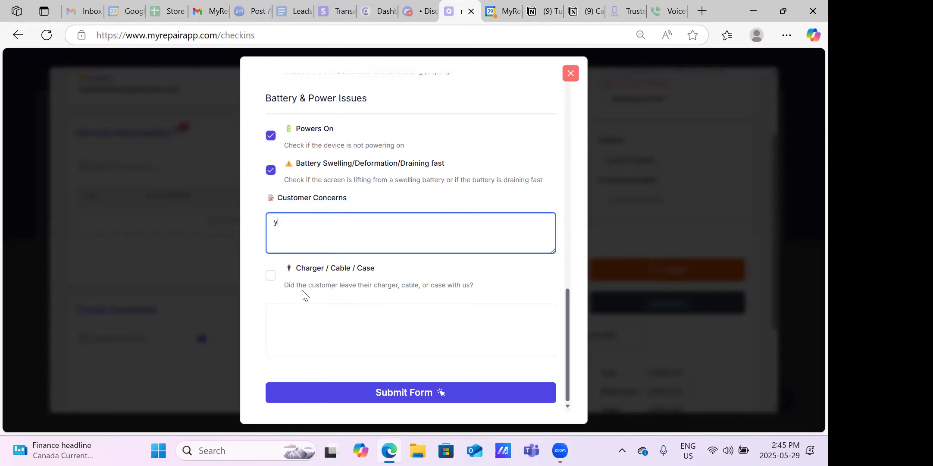
left_click(271, 274)
mouse_move(297, 326)
left_mouse_down()
mouse_move(361, 332)
mouse_move(349, 336)
mouse_move(408, 327)
mouse_move(400, 319)
left_mouse_up()
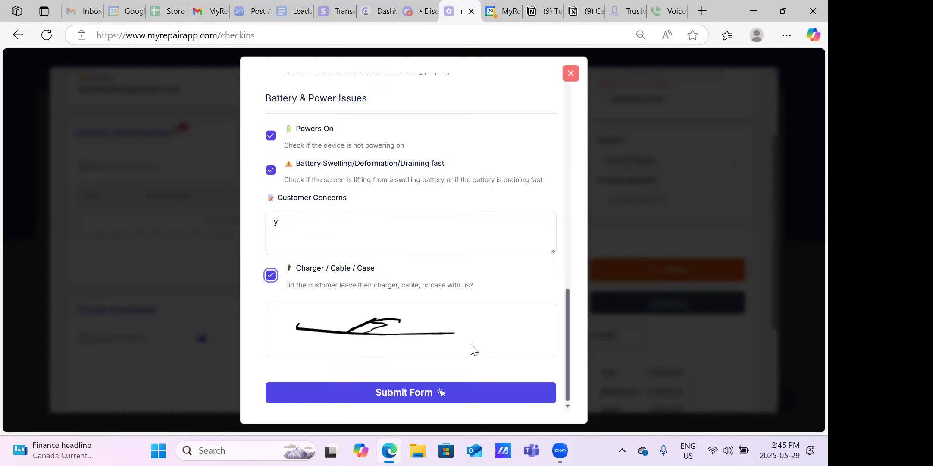
left_click(417, 389)
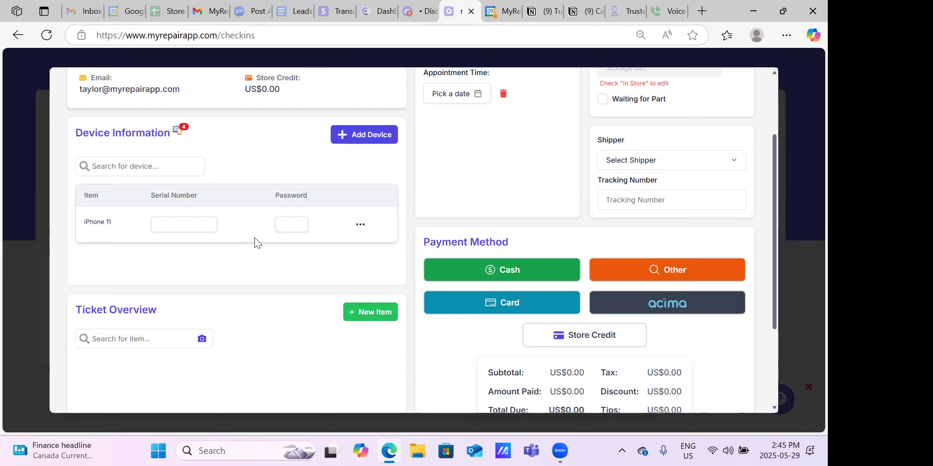
Step: Search the ticket items for "iphone 11 scree" and add Apple iPhone 11 Screen Repair AP-IPHO-11-2501 to the Ticket Overview
scroll(236, 250, "down", 2)
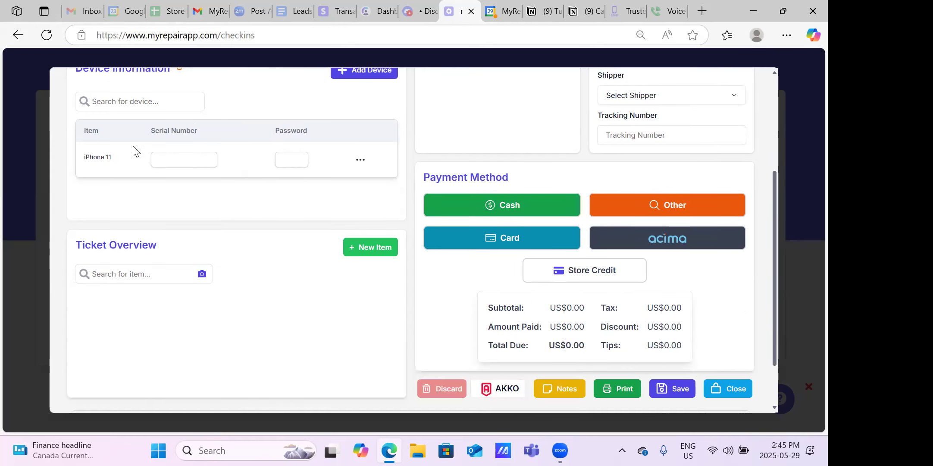
scroll(152, 262, "down", 2)
left_click(148, 209)
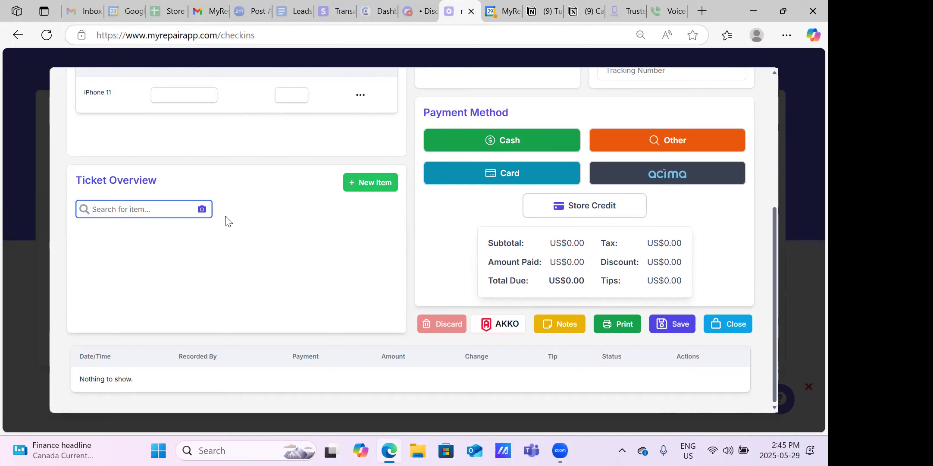
type("iphone 11")
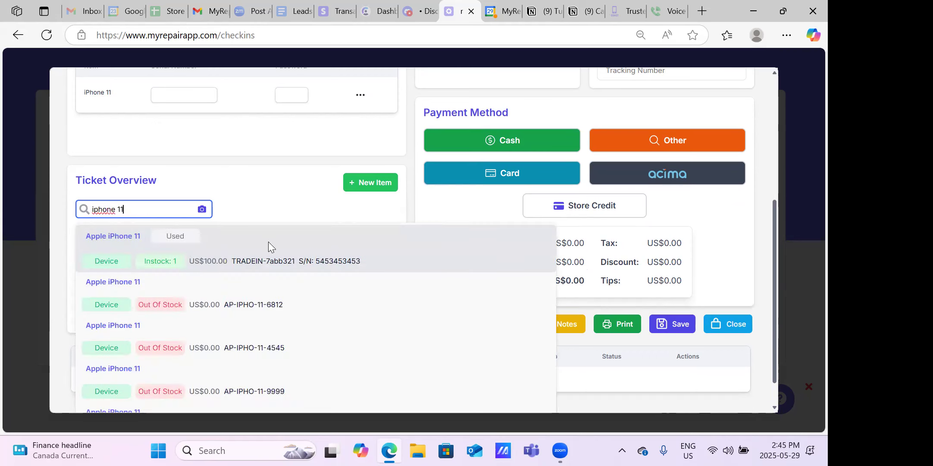
type(" scree")
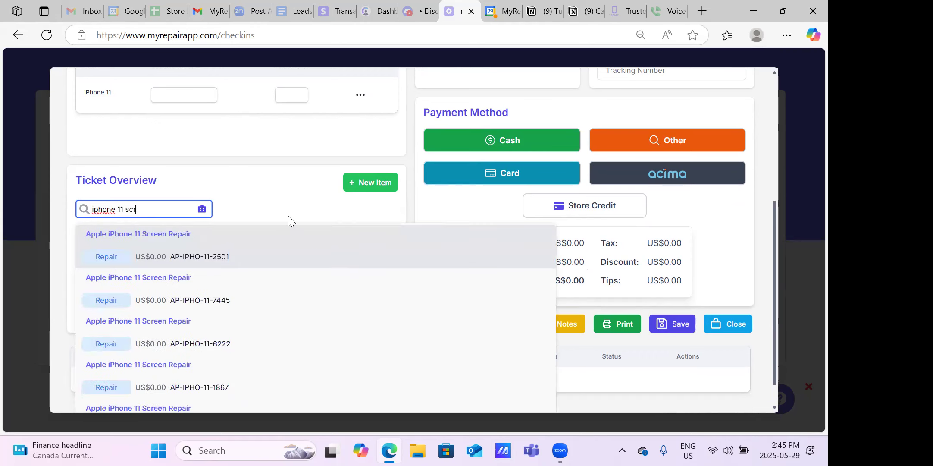
left_click(199, 244)
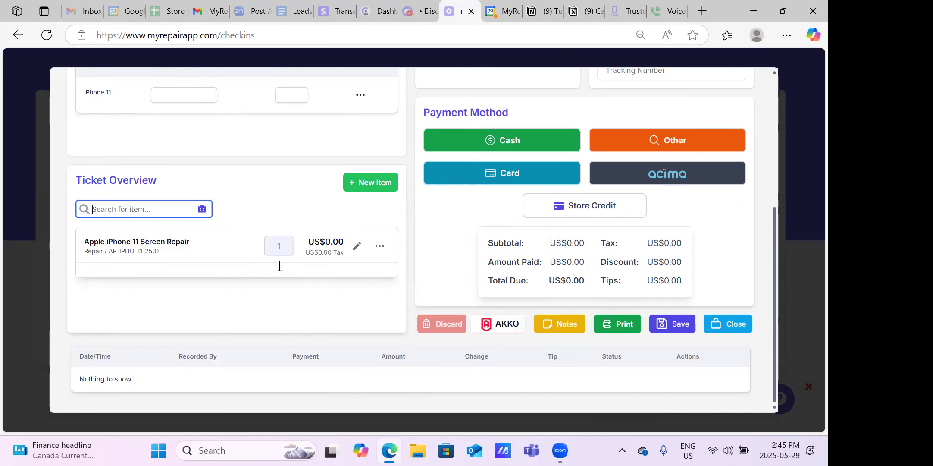
Step: Set the price of the Apple iPhone 11 Screen Repair line to 188 and apply it
left_click(357, 249)
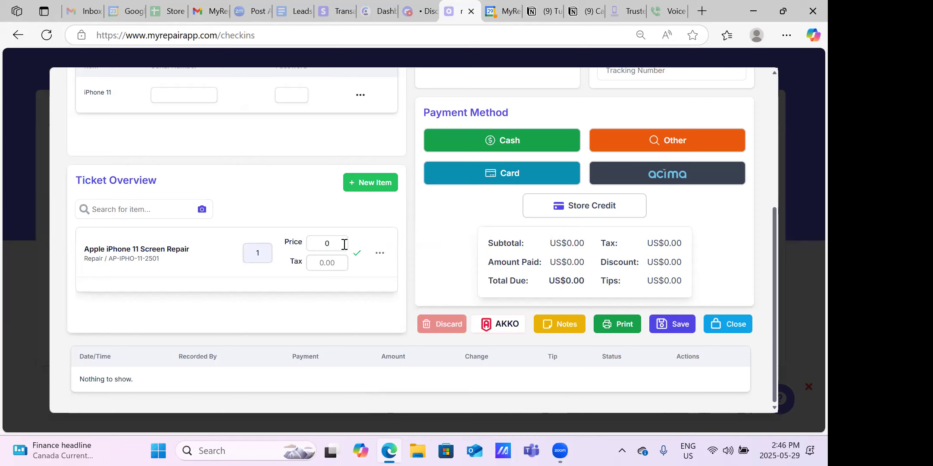
left_click_drag(336, 241, 307, 244)
type("188")
left_click(358, 253)
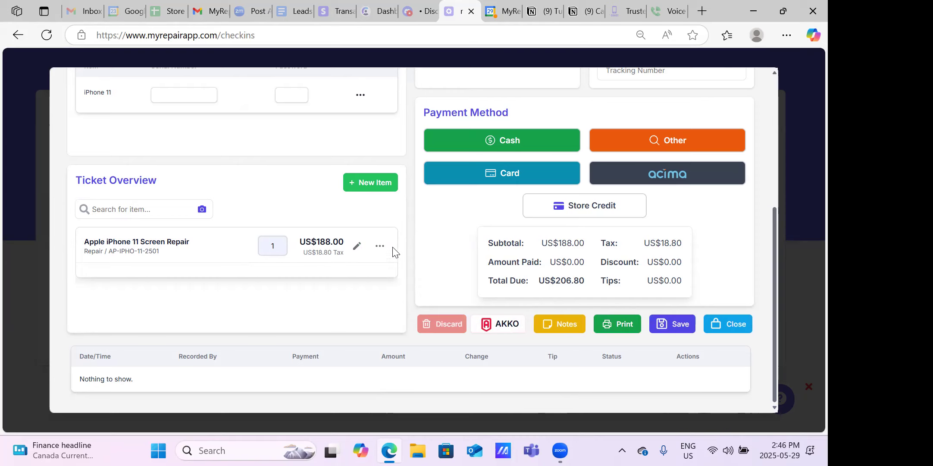
Step: Attach the iPhone 11 LCD part (iP11LCD) to the screen repair, searching the parts for "iphone"
left_click(379, 248)
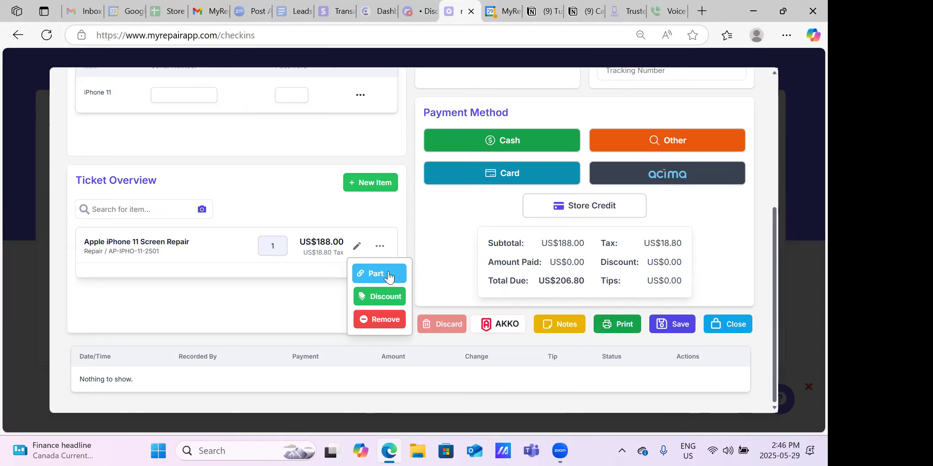
left_click(389, 274)
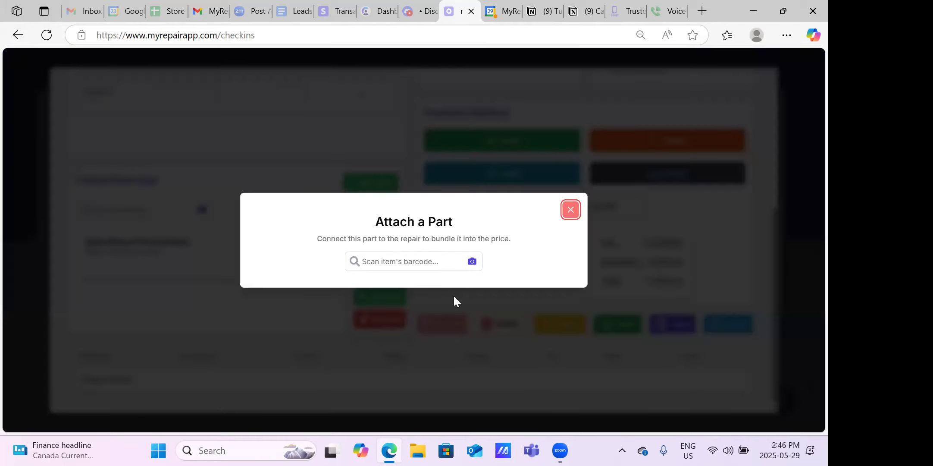
left_click(440, 261)
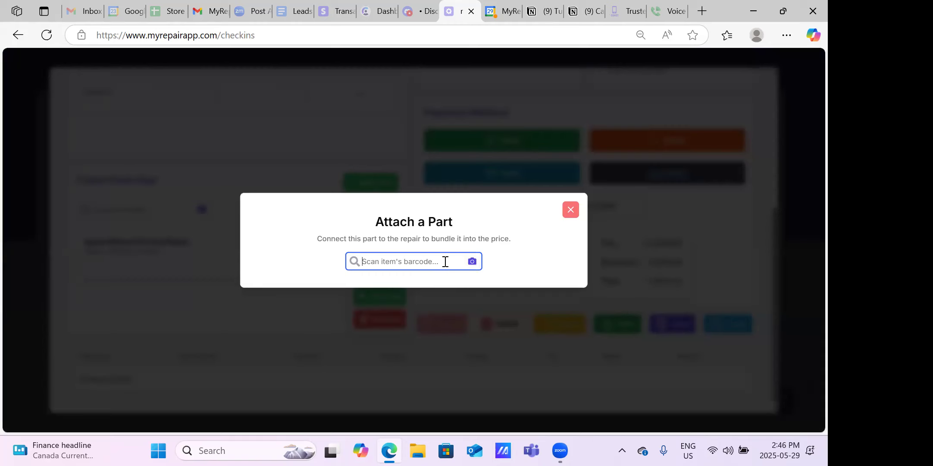
type("iphoe")
key("BackSpace")
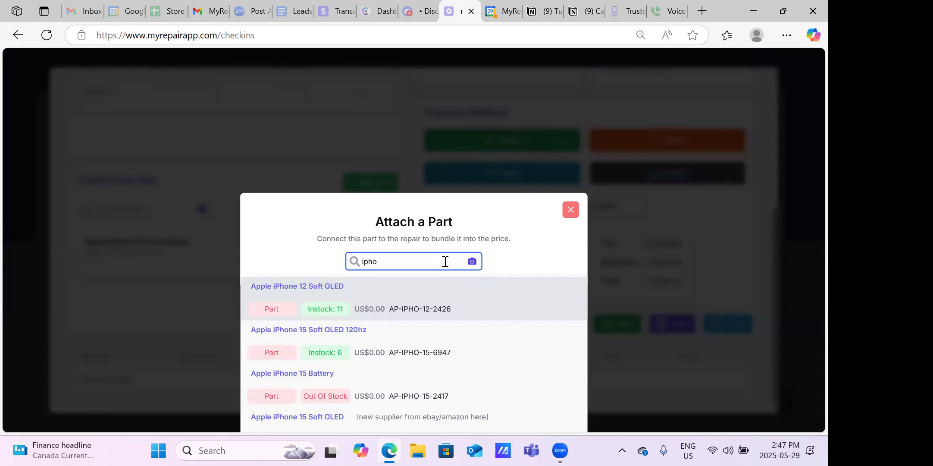
type("ne")
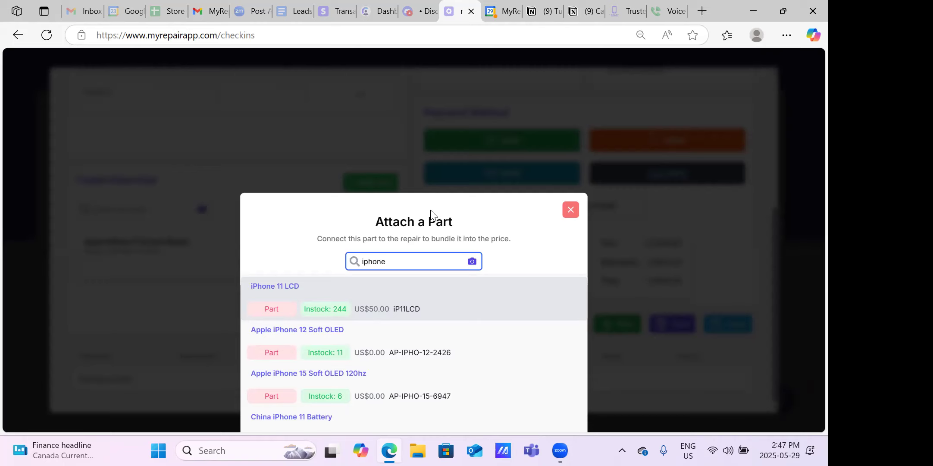
left_click(307, 287)
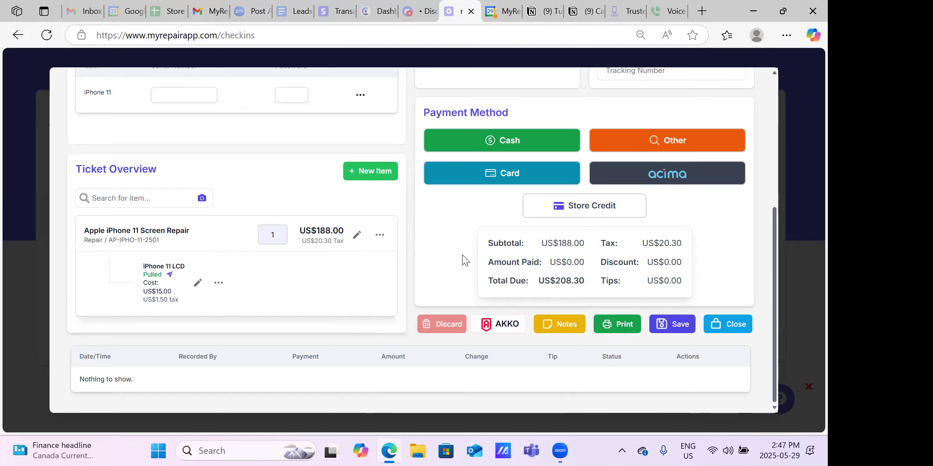
Step: Review the whole repair ticket, from customer and device information to the ticket items, payment methods and totals
scroll(431, 255, "up", 5)
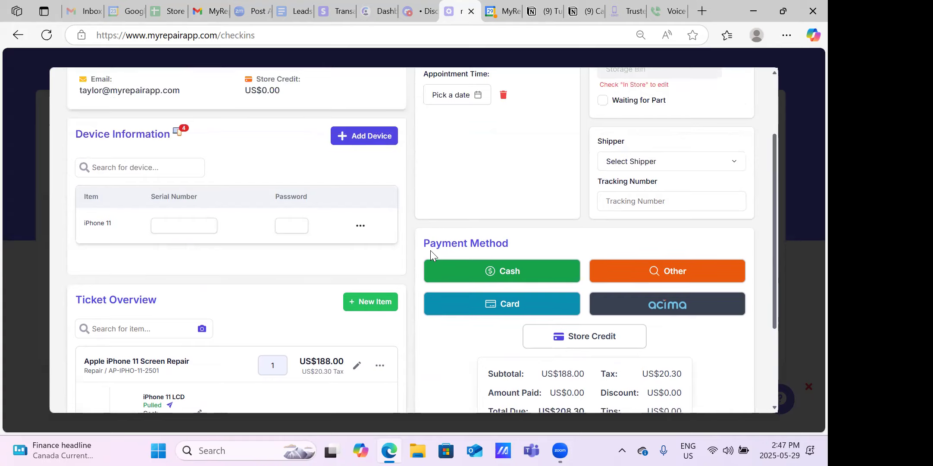
scroll(419, 255, "up", 1)
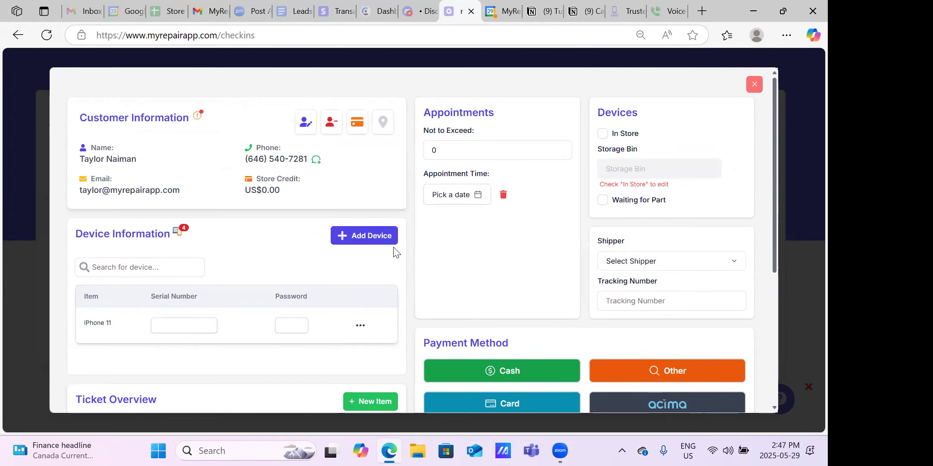
scroll(409, 250, "down", 3)
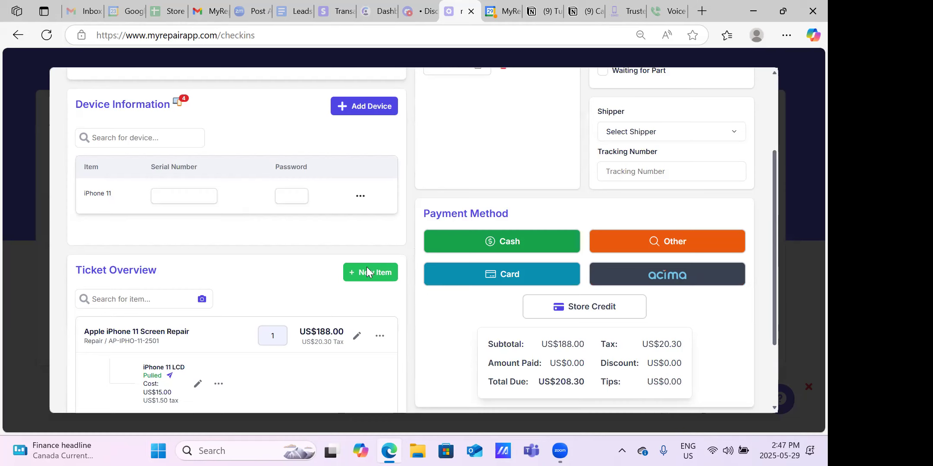
scroll(366, 268, "up", 3)
scroll(366, 272, "up", 3)
scroll(371, 269, "down", 6)
scroll(403, 278, "down", 3)
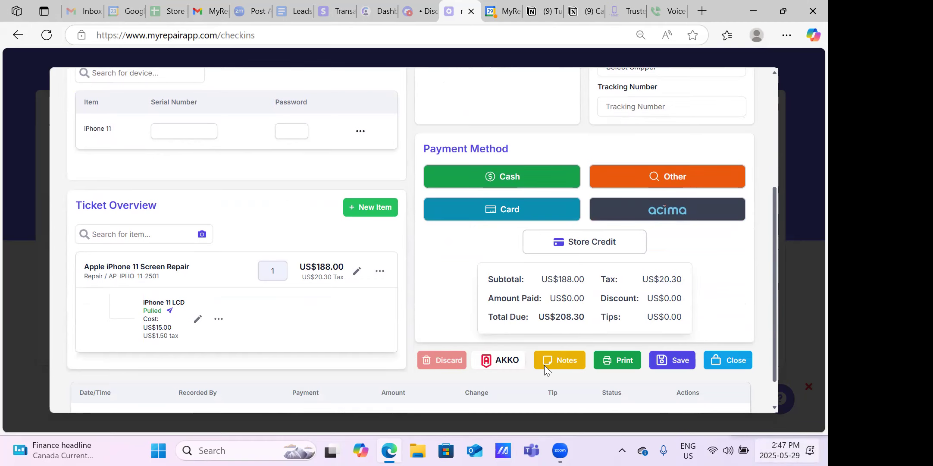
scroll(492, 278, "up", 4)
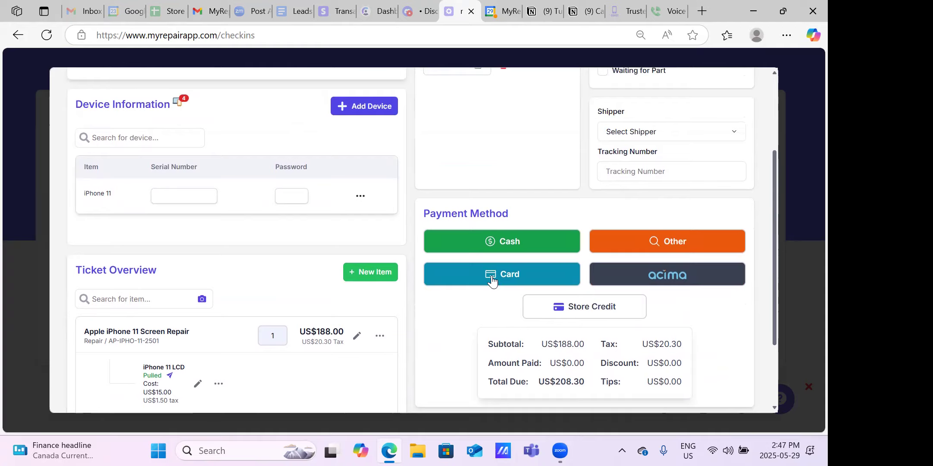
scroll(493, 281, "down", 3)
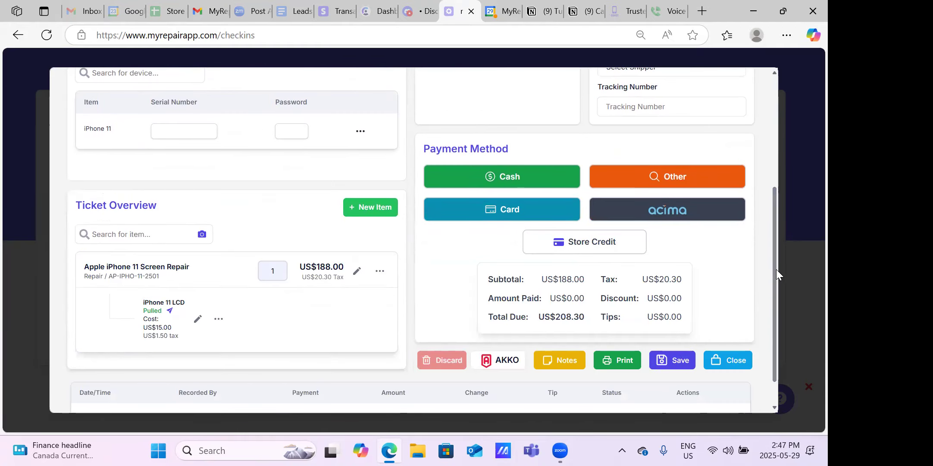
Step: Try the In Store option with its Storage Bin field and the Waiting for Part option, clearing each one again
scroll(767, 272, "up", 5)
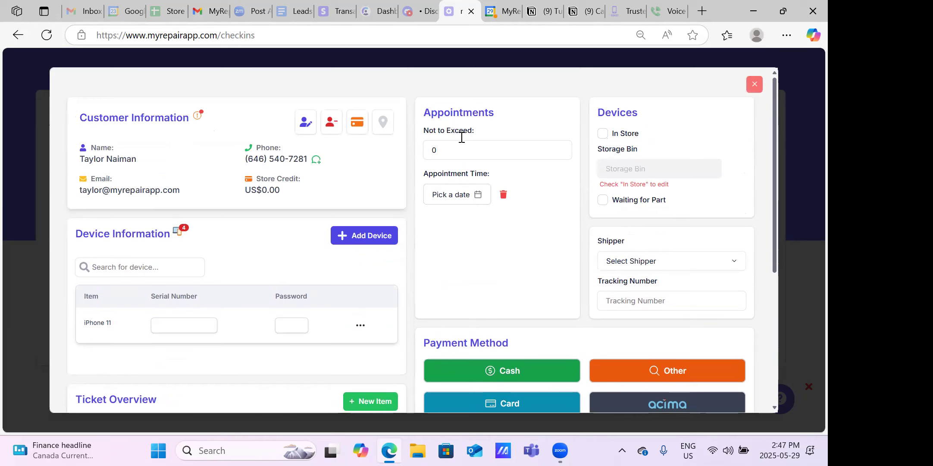
left_click(603, 133)
left_click(628, 169)
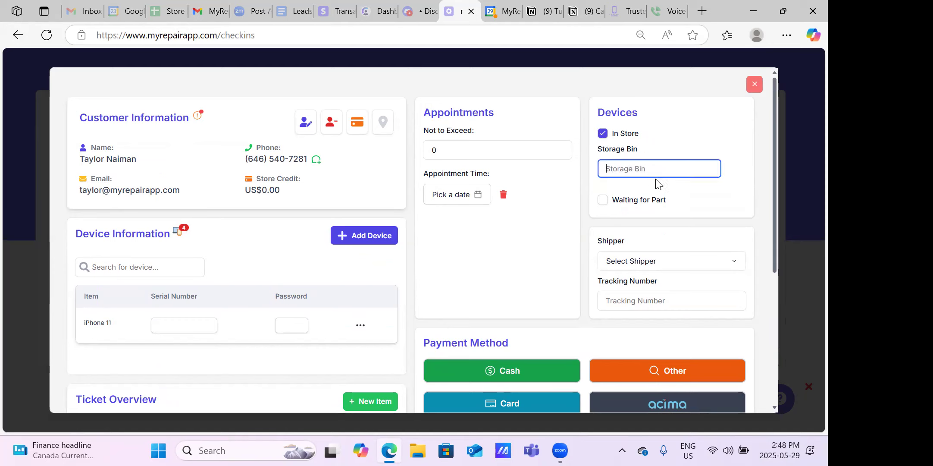
left_click(606, 136)
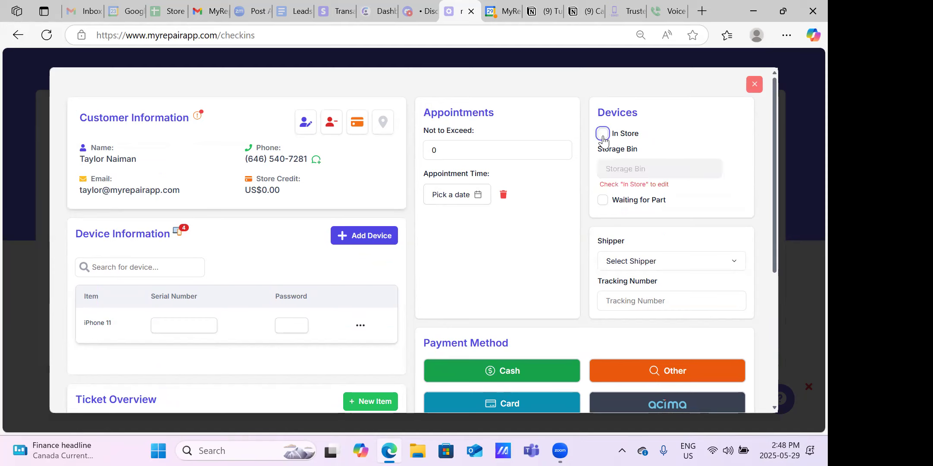
left_click(604, 205)
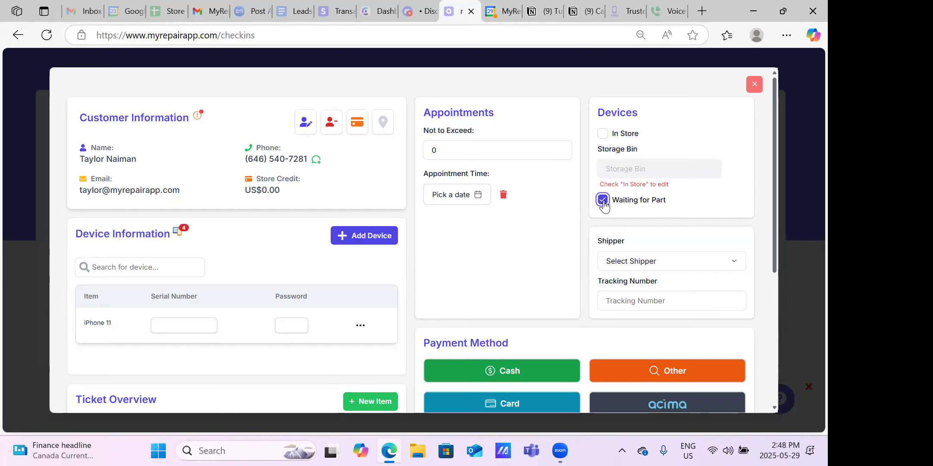
left_click(603, 204)
Step: Set the ticket's shipper to FedEx and enter 123456 as the tracking number
scroll(588, 209, "down", 1)
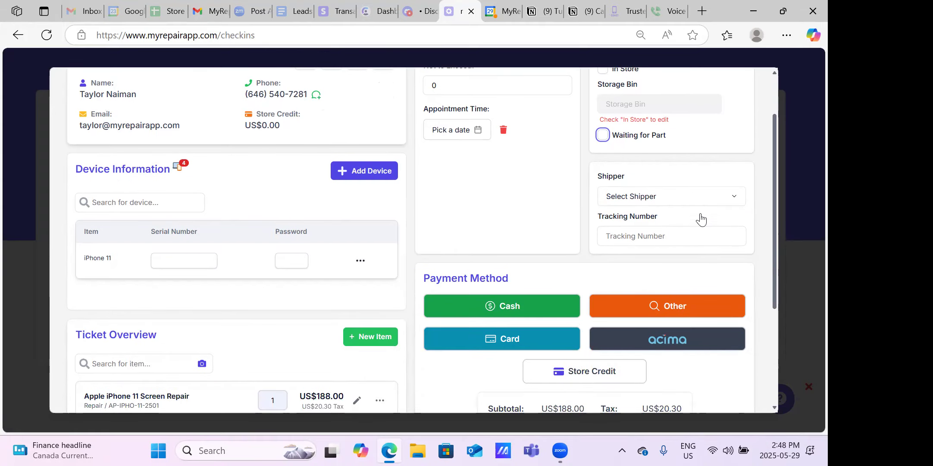
left_click(731, 202)
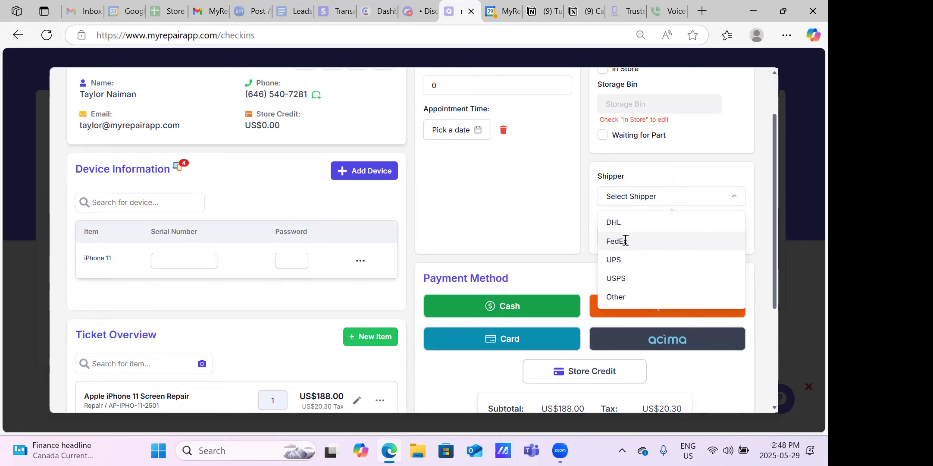
left_click(623, 241)
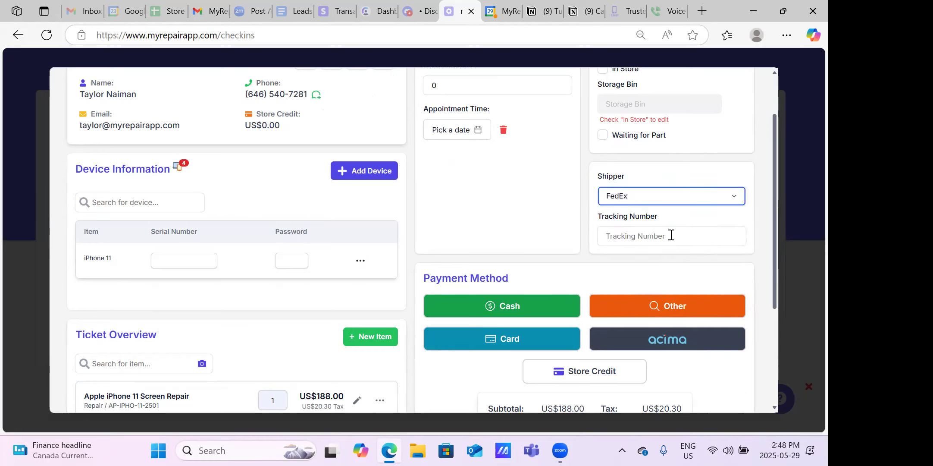
left_click(668, 237)
left_click(664, 279)
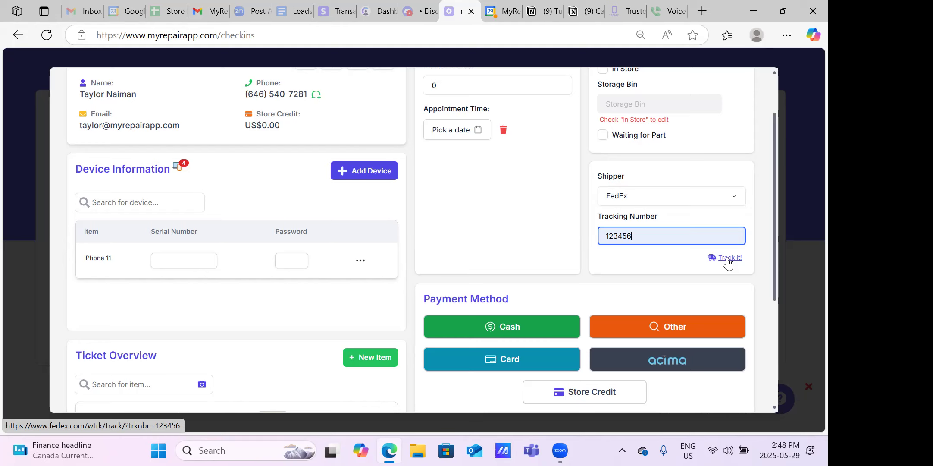
Step: Look at the provider choices for Other Payment and at the Acima payment option, closing both without submitting a payment
scroll(612, 259, "down", 3)
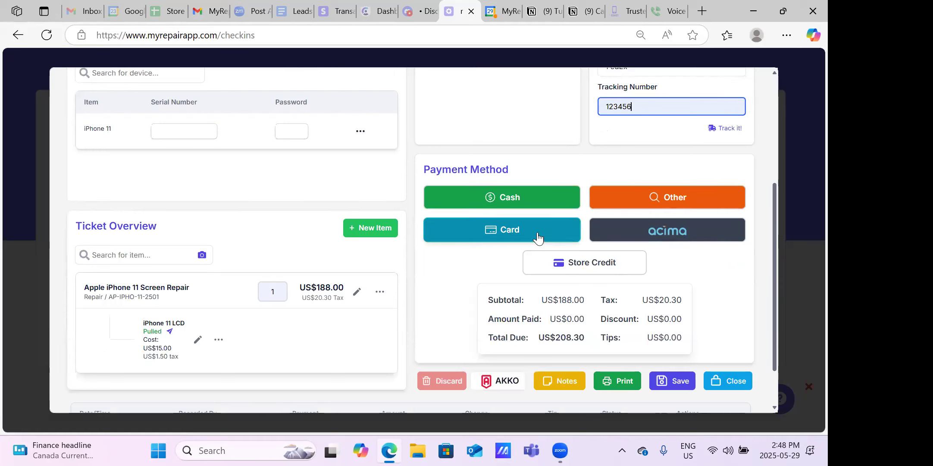
left_click(684, 200)
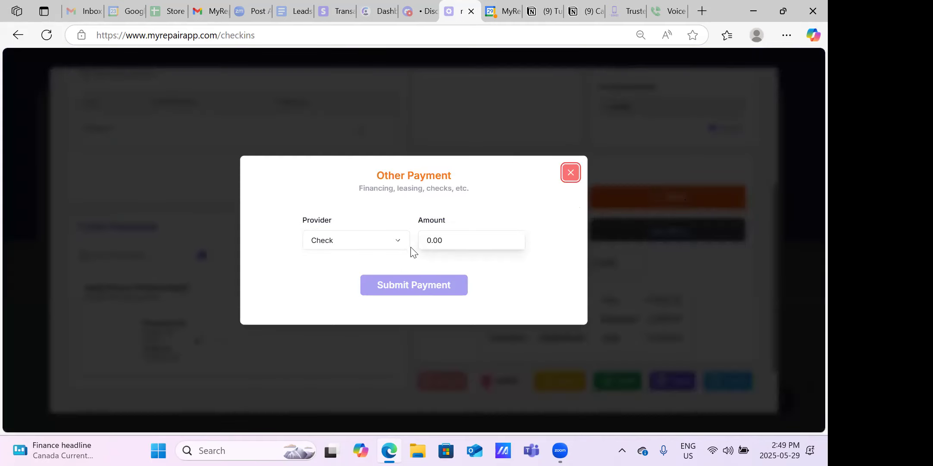
left_click(399, 245)
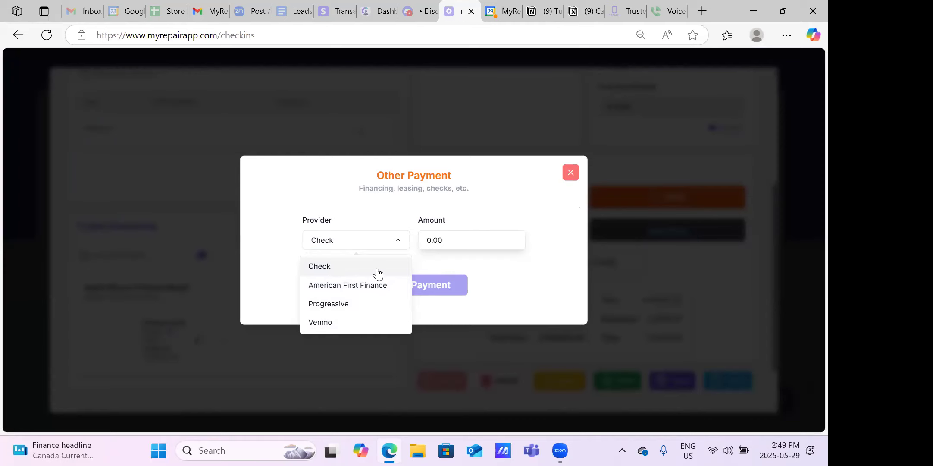
left_click(571, 174)
left_click(728, 263)
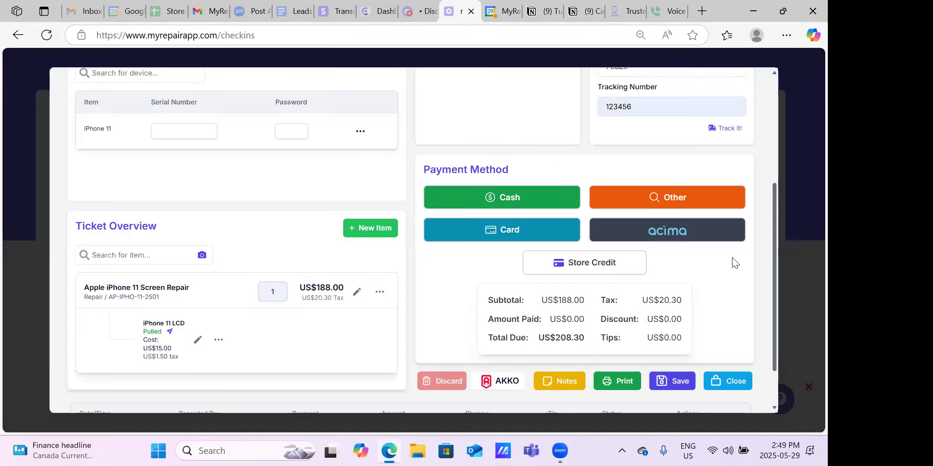
left_click(674, 236)
left_click(628, 128)
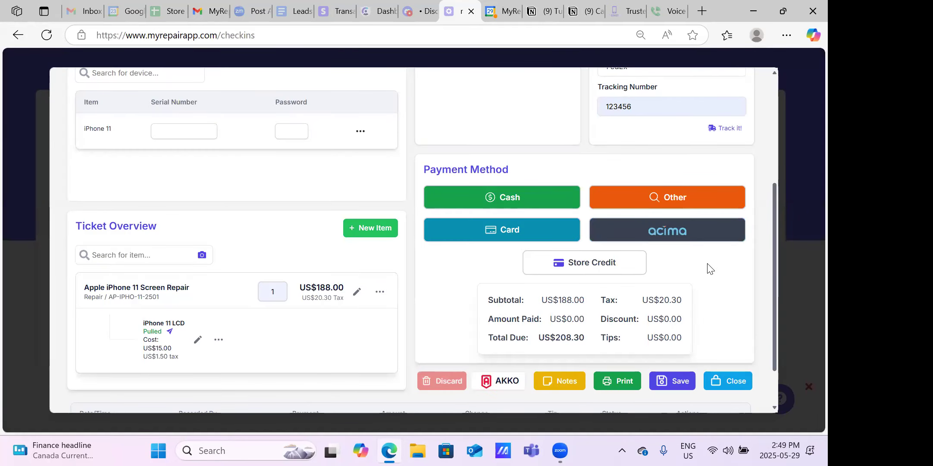
Step: Open the ticket's Initial Note editor to view it and close it without writing a note
scroll(707, 267, "down", 2)
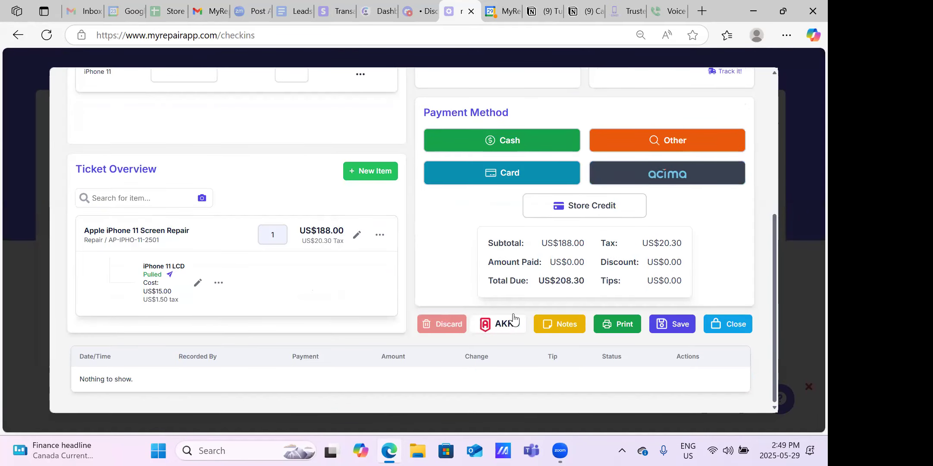
left_click(575, 326)
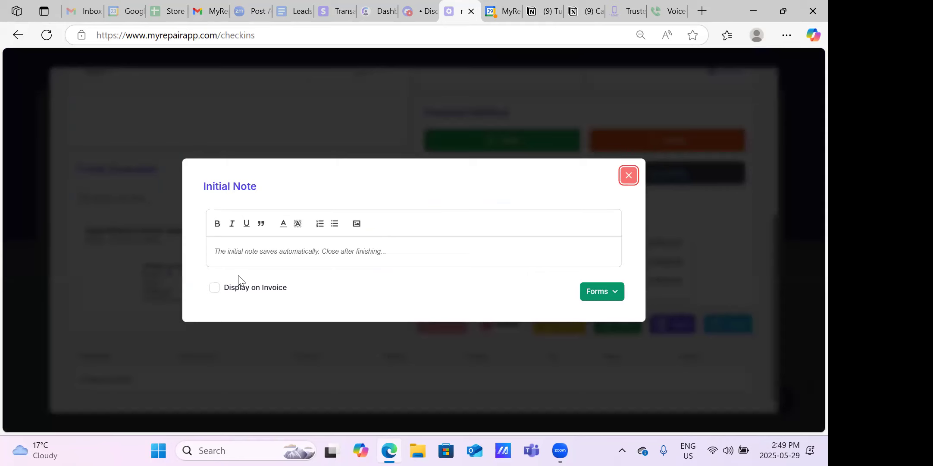
left_click(263, 258)
left_click(632, 179)
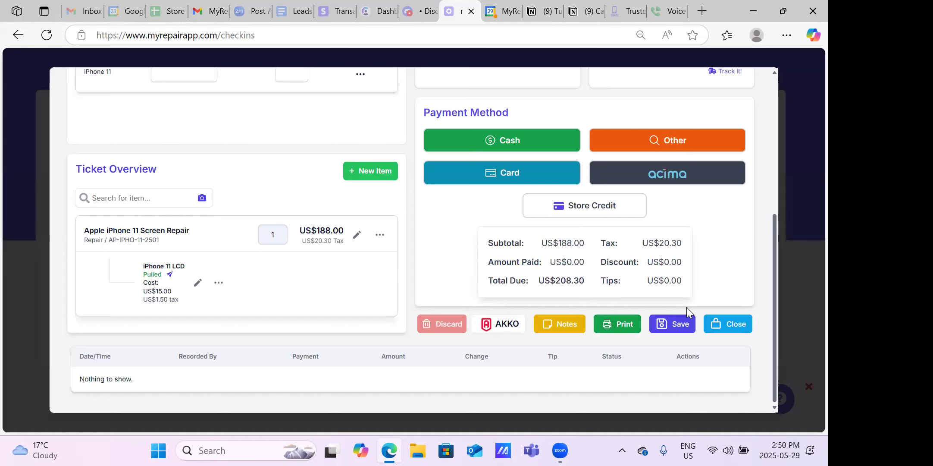
Step: Look at the ticket's PrintNode and Browser printing options for label, receipt and invoice, closing them without printing
left_click(622, 328)
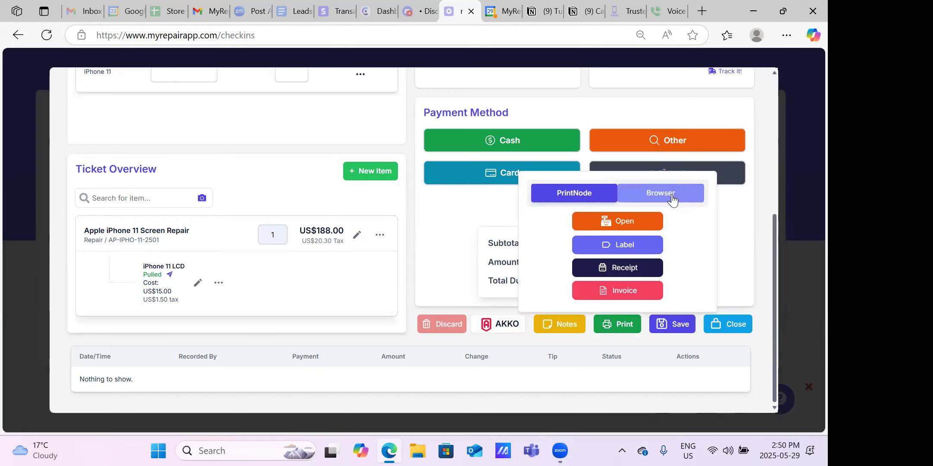
left_click(649, 200)
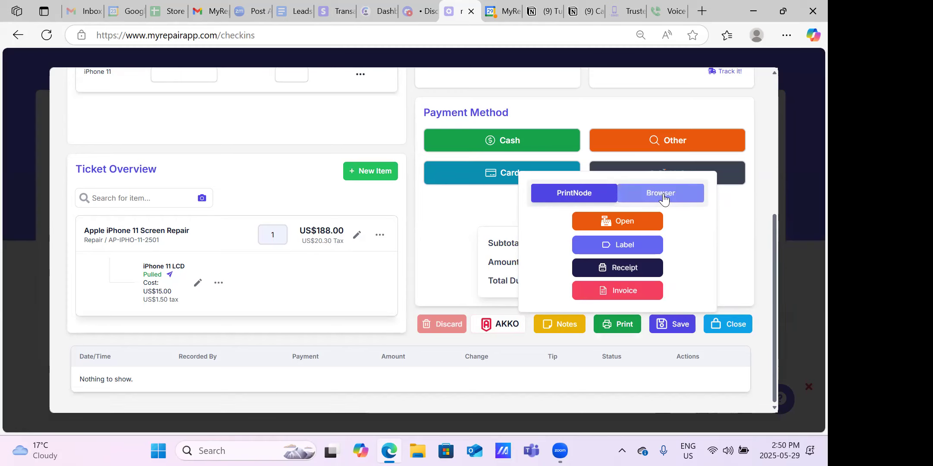
left_click(583, 219)
left_click(770, 249)
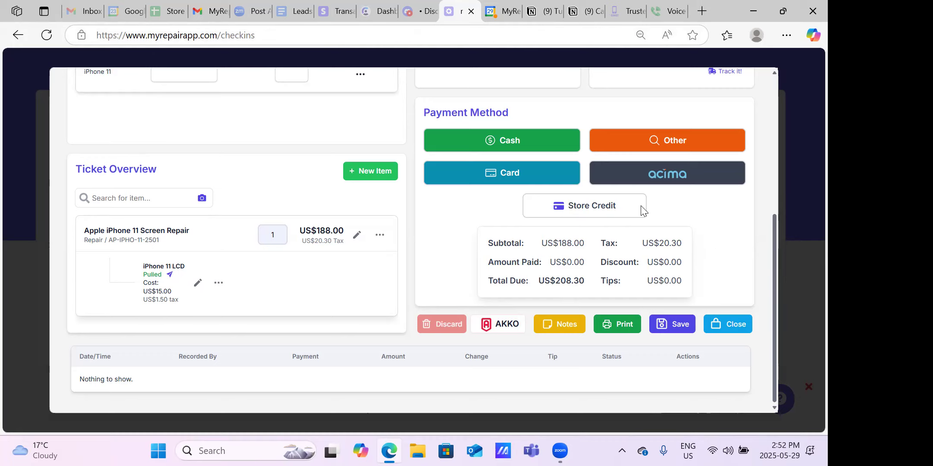
Step: Save the ticket without sending the customer an update message and go to the Ticket Board
left_click(679, 324)
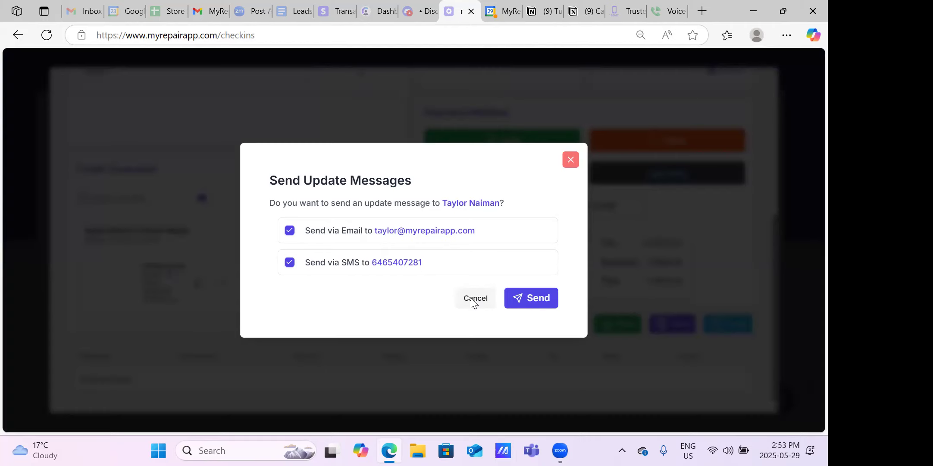
left_click(344, 90)
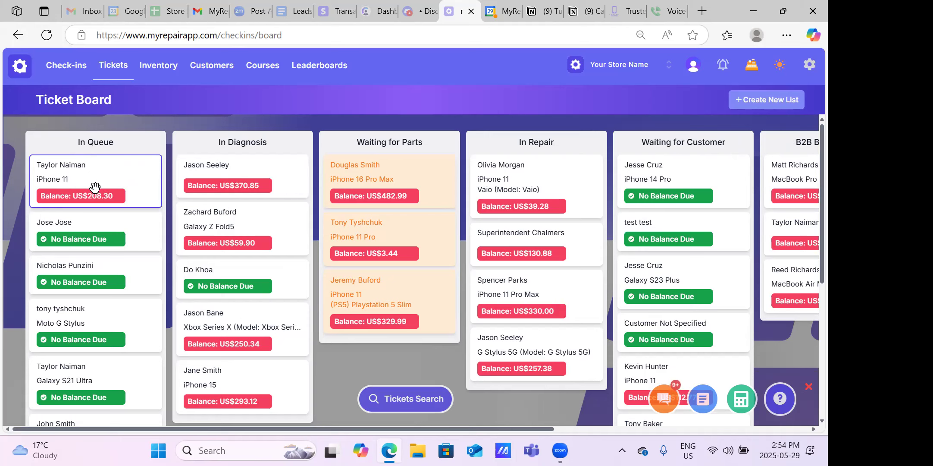
Step: Review the Ticket Board Preferences within the store's ticket settings and close them without changing any option
left_click(808, 66)
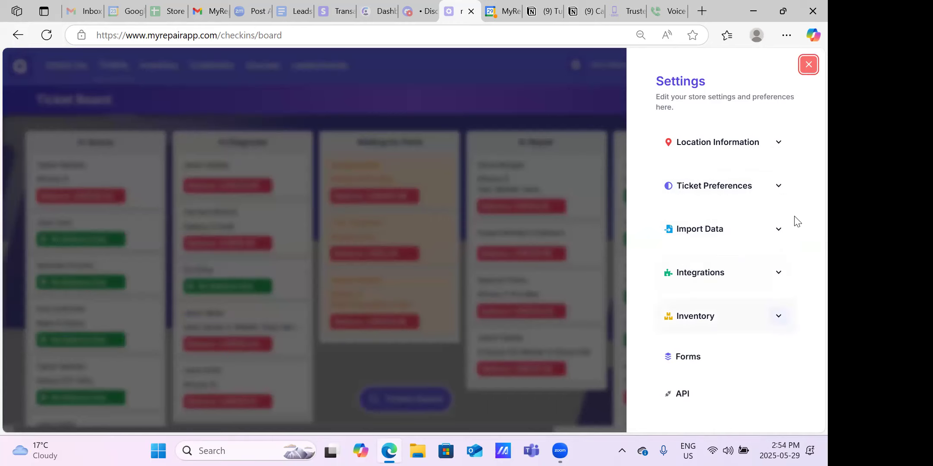
left_click(778, 187)
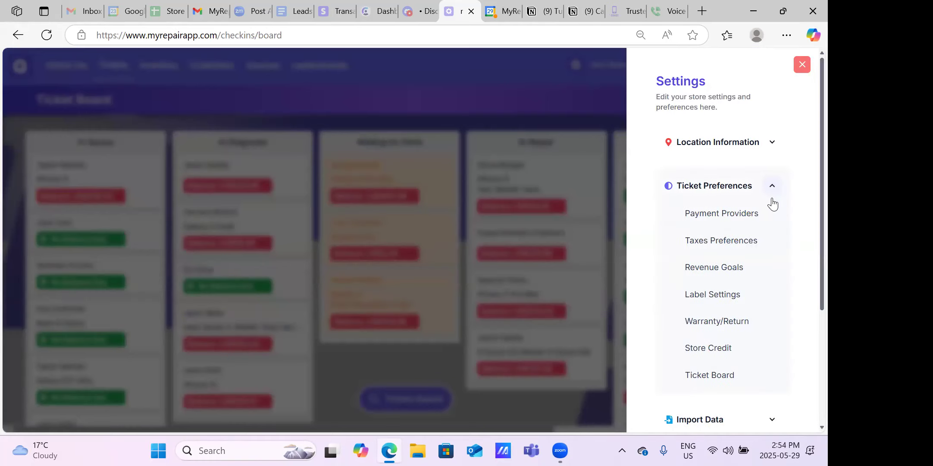
left_click(721, 376)
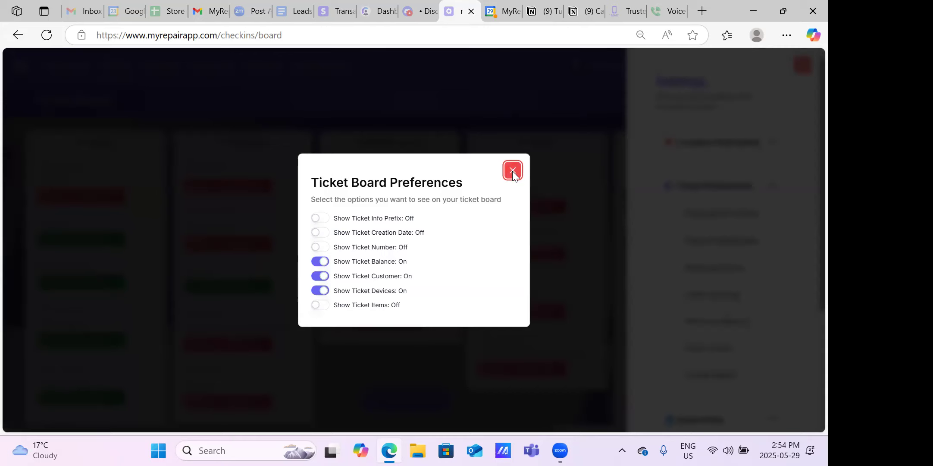
left_click(291, 108)
left_click(259, 122)
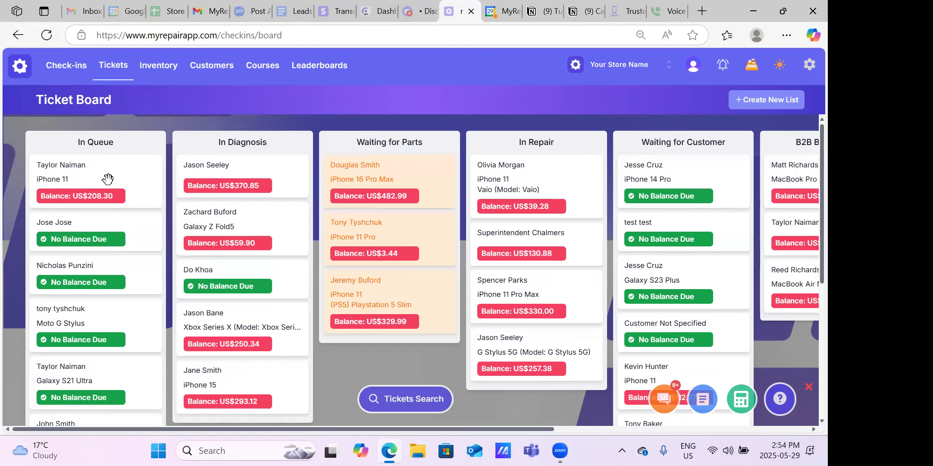
Step: Move the new iPhone 11 ticket from In Queue through In Diagnosis and In Repair to Ready for Pickup, skipping the customer update messages
left_click_drag(109, 172, 258, 171)
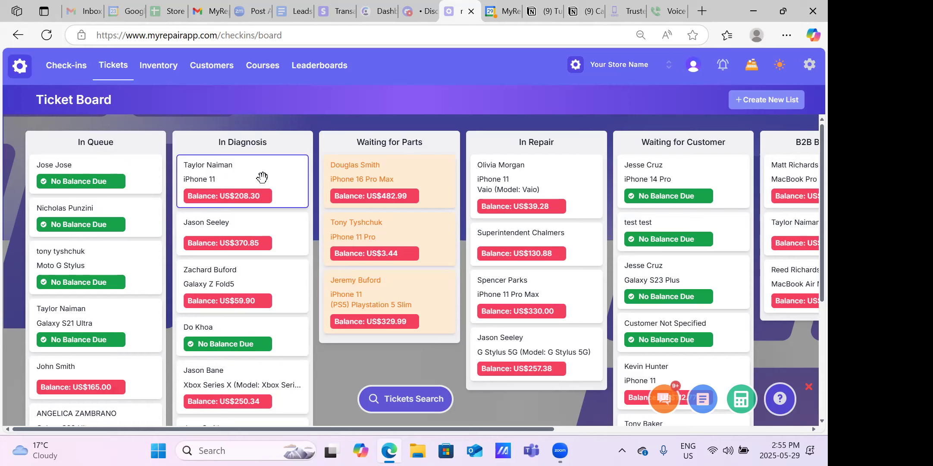
left_click_drag(395, 168, 563, 174)
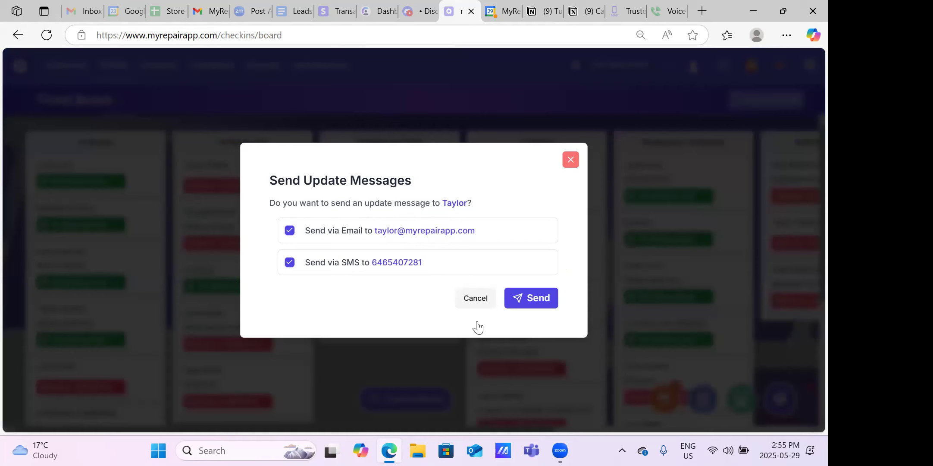
left_click(475, 299)
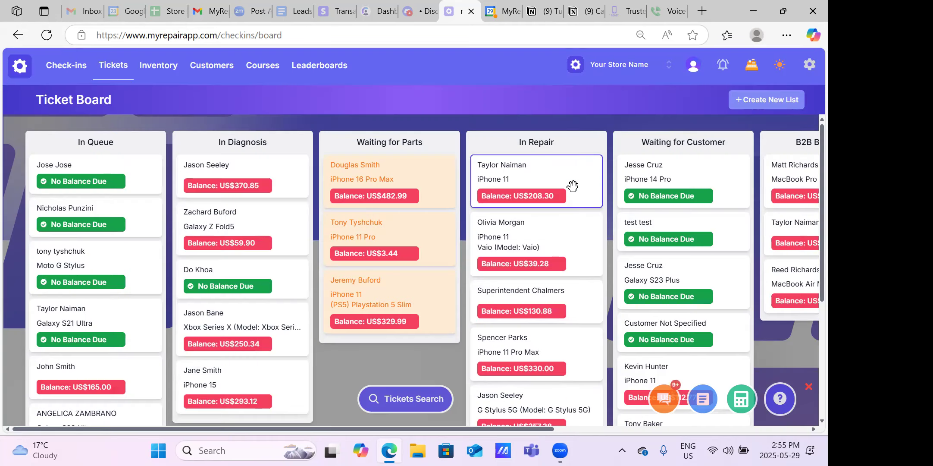
left_click_drag(572, 186, 603, 182)
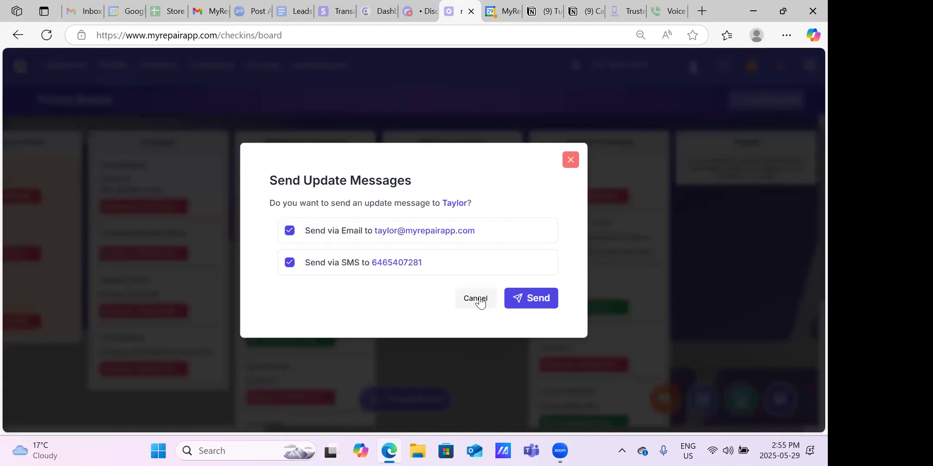
left_click(607, 180)
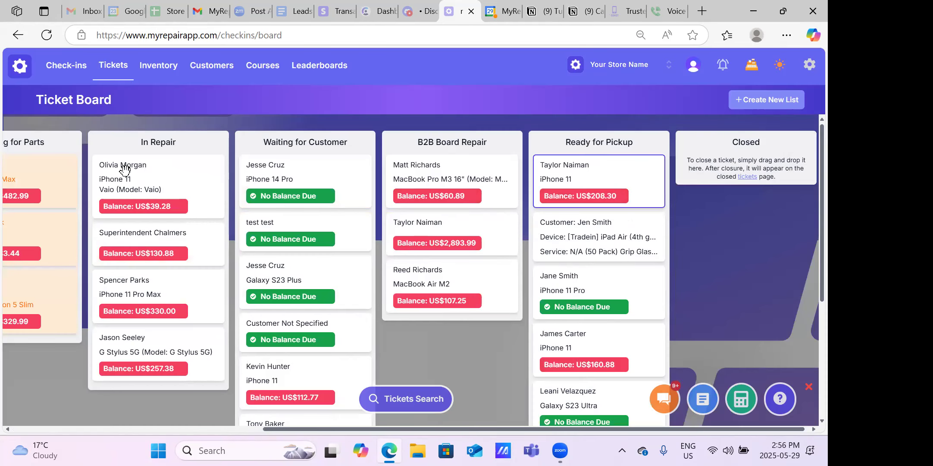
Step: Open the iPhone 11 ticket in Ready for Pickup and submit a partial cash payment of 50 to the Main Register
left_click(594, 179)
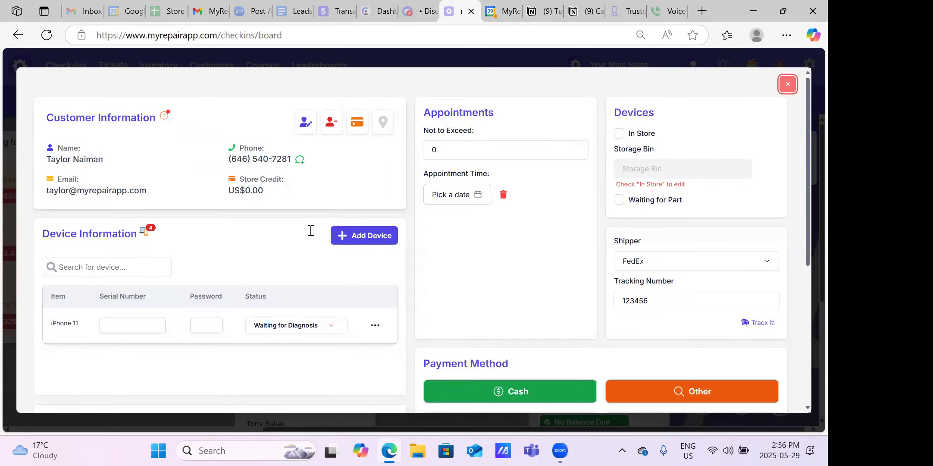
scroll(246, 273, "down", 6)
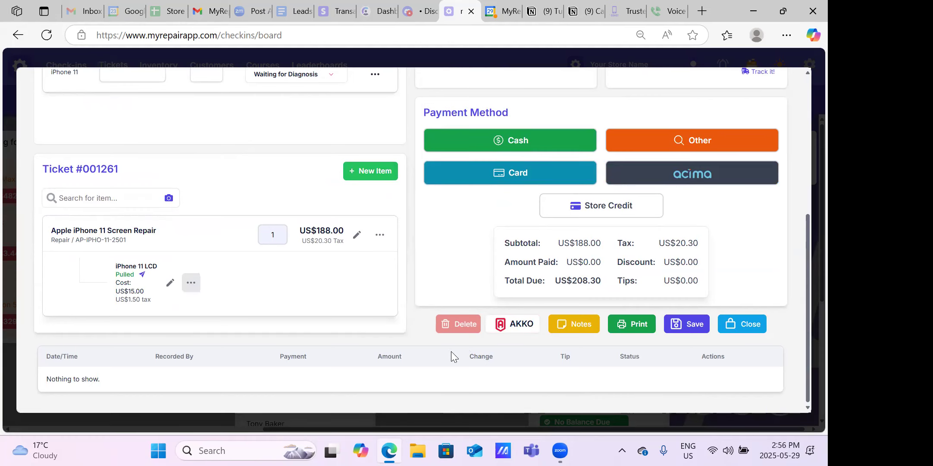
scroll(458, 264, "up", 2)
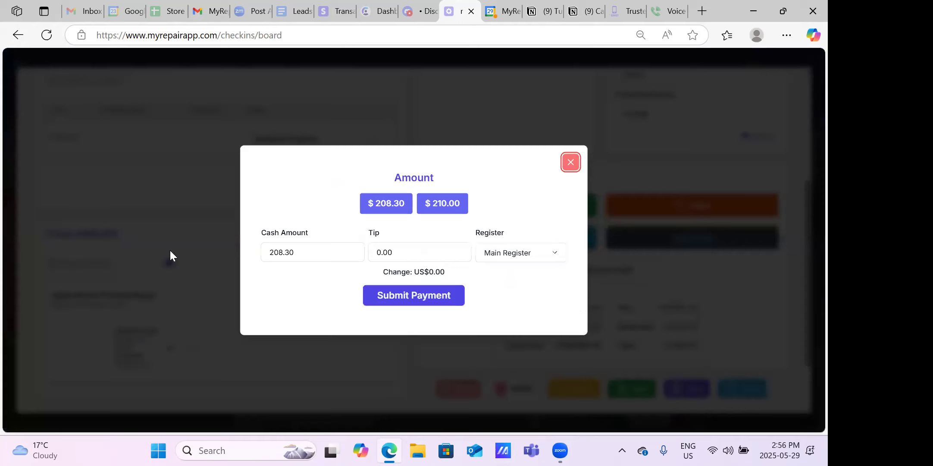
left_click(293, 246)
left_click(305, 186)
left_click(301, 254)
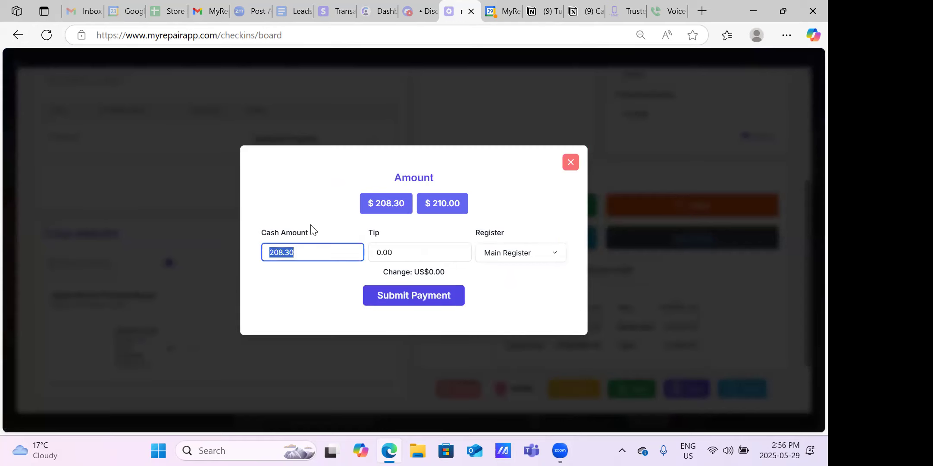
type("50")
left_click(437, 304)
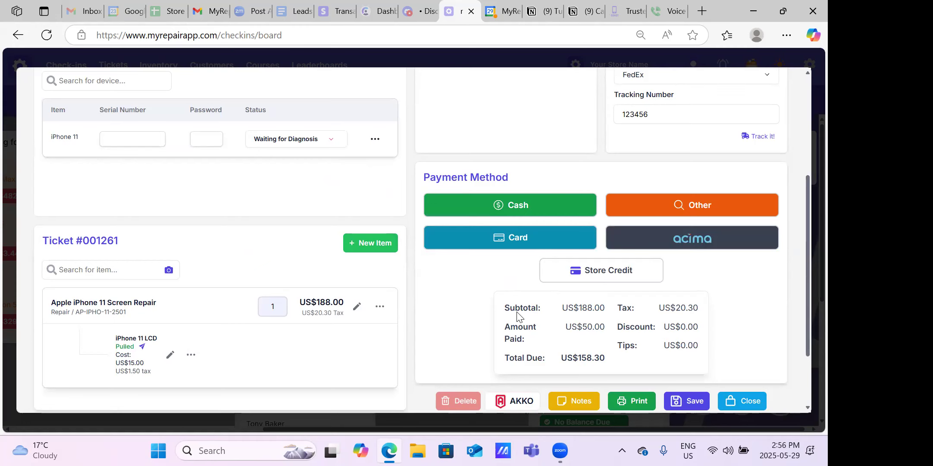
Step: Submit a second cash payment of 158.30 to pay off the ticket's remaining balance
scroll(546, 187, "down", 2)
scroll(547, 128, "up", 1)
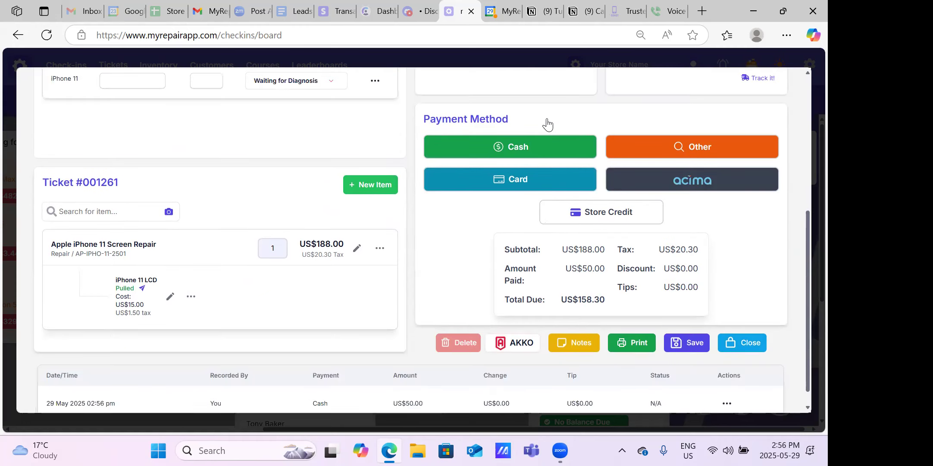
scroll(547, 125, "down", 1)
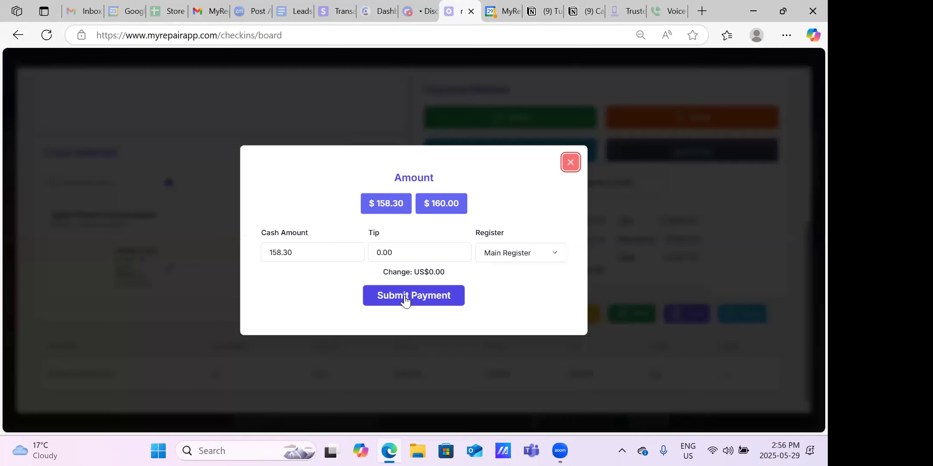
key("Return")
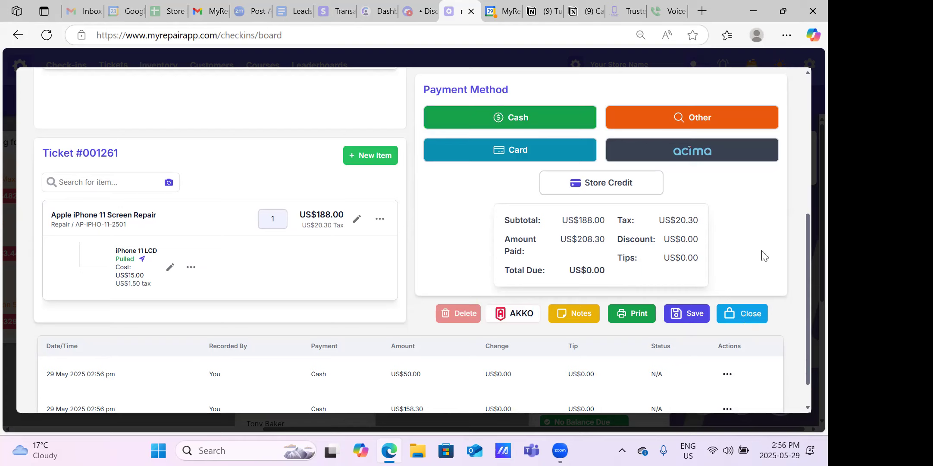
Step: Close the ticket and submit its form with both phone checks ticked, battery percentage 100 and a freehand signature
left_click(743, 314)
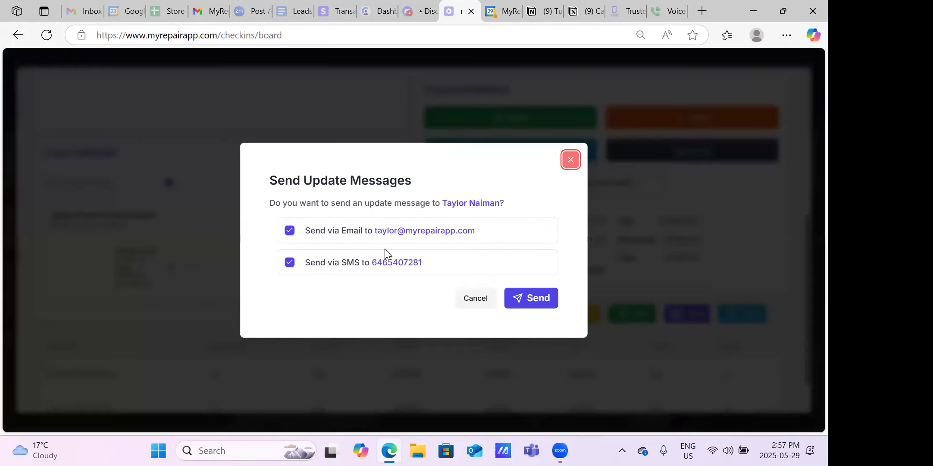
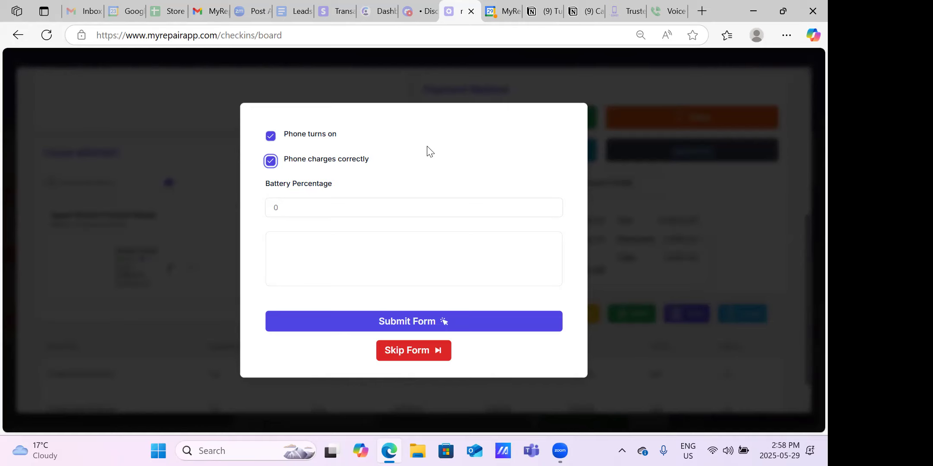
left_click(297, 205)
type("100")
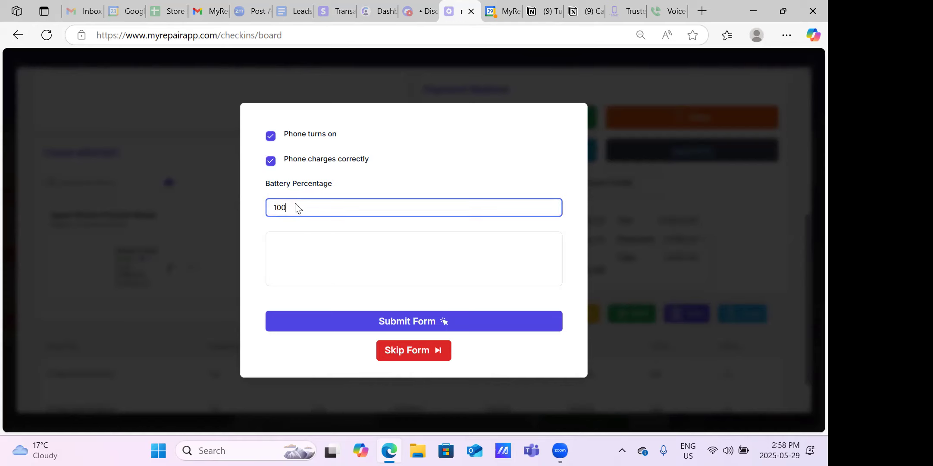
mouse_move(299, 255)
left_mouse_down()
mouse_move(387, 250)
mouse_move(383, 258)
mouse_move(426, 242)
mouse_move(368, 250)
mouse_move(447, 271)
mouse_move(489, 263)
left_mouse_up()
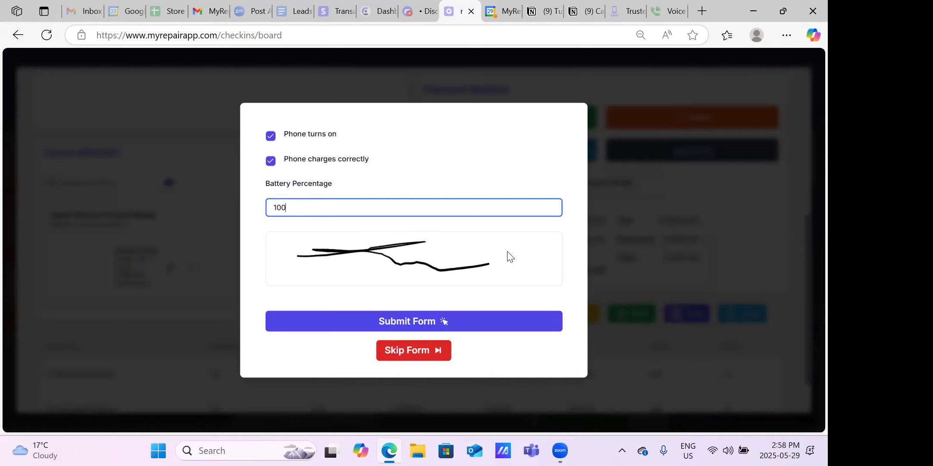
left_click(427, 320)
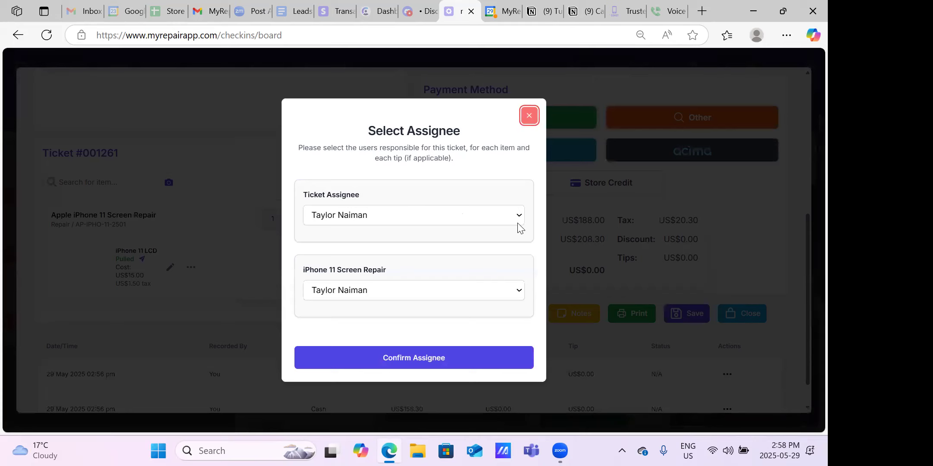
Step: Keep the ticket assignee, assign the iPhone 11 Screen Repair item to a different employee and confirm the assignees
left_click(452, 219)
left_click(454, 154)
left_click(388, 214)
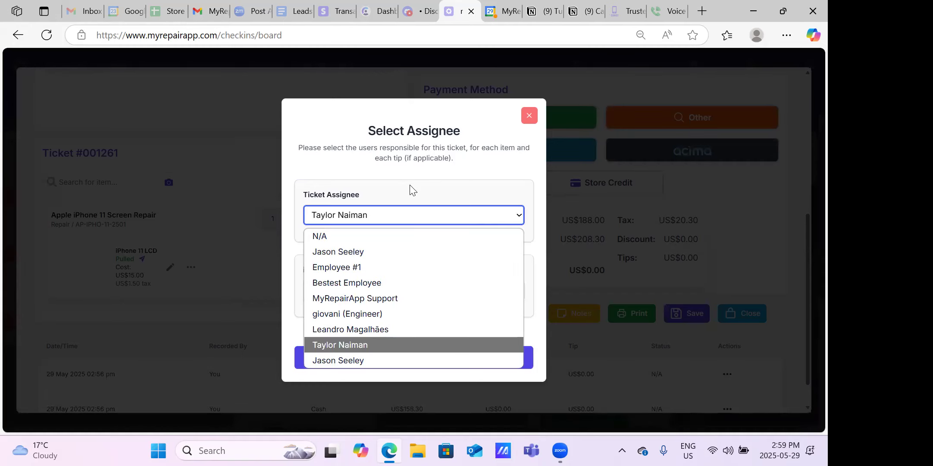
left_click(399, 200)
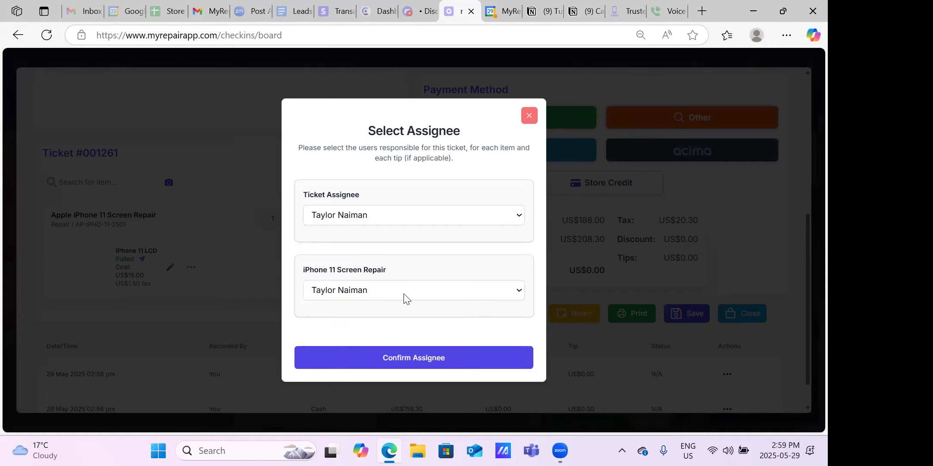
left_click(375, 290)
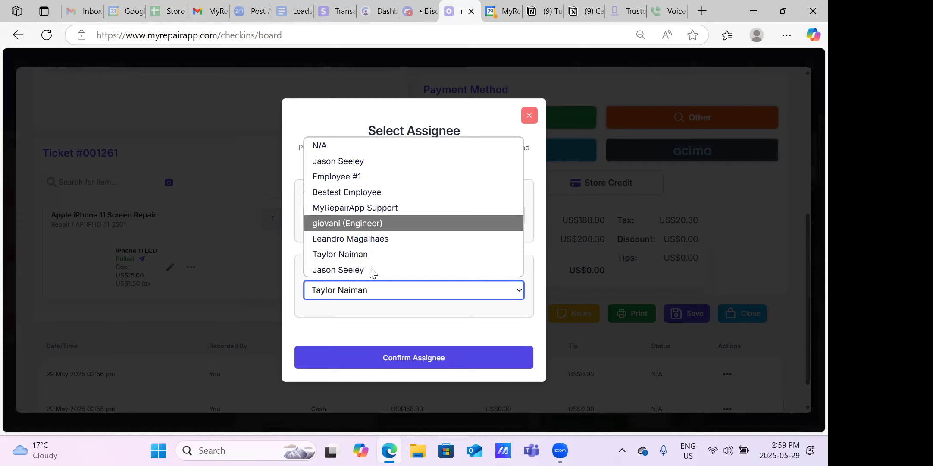
left_click(421, 163)
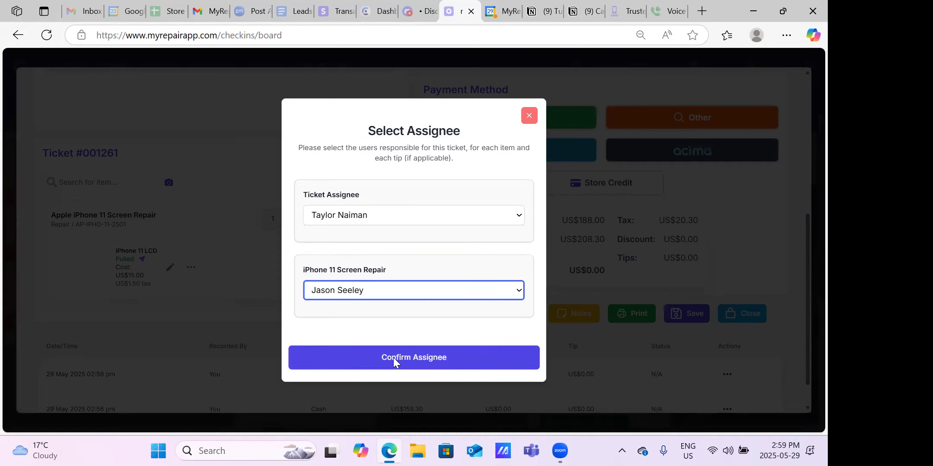
left_click(462, 358)
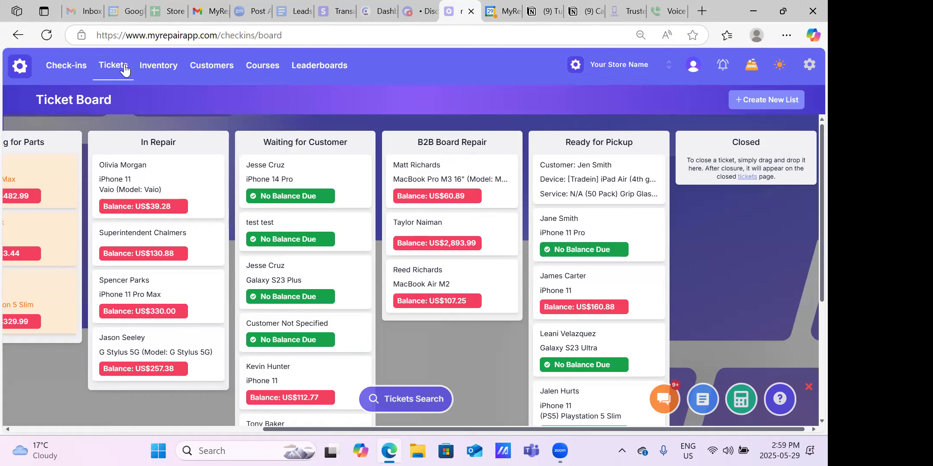
Step: Open the Closed Tickets list and read the description of how closed tickets can be searched and reopened
left_click(123, 70)
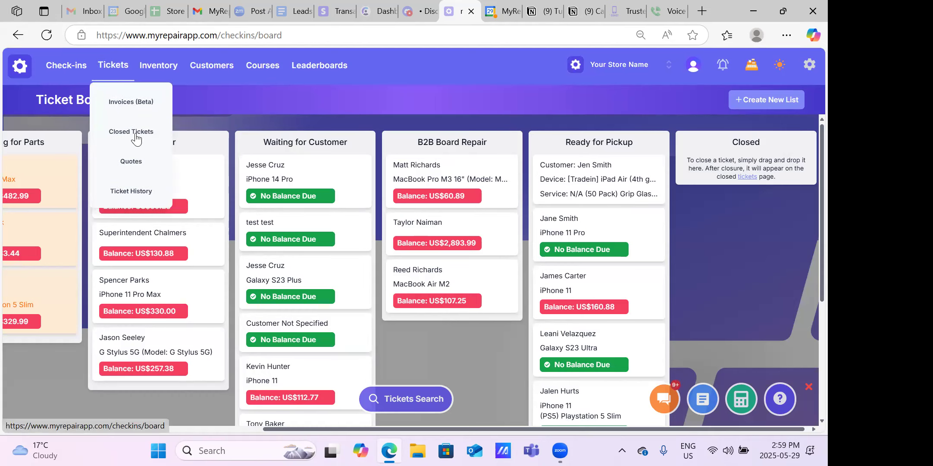
left_click(138, 135)
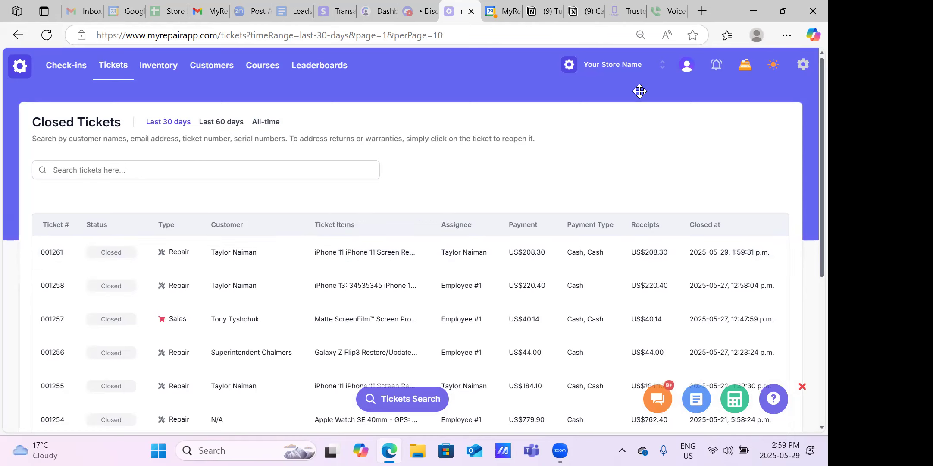
left_click_drag(81, 141, 356, 142)
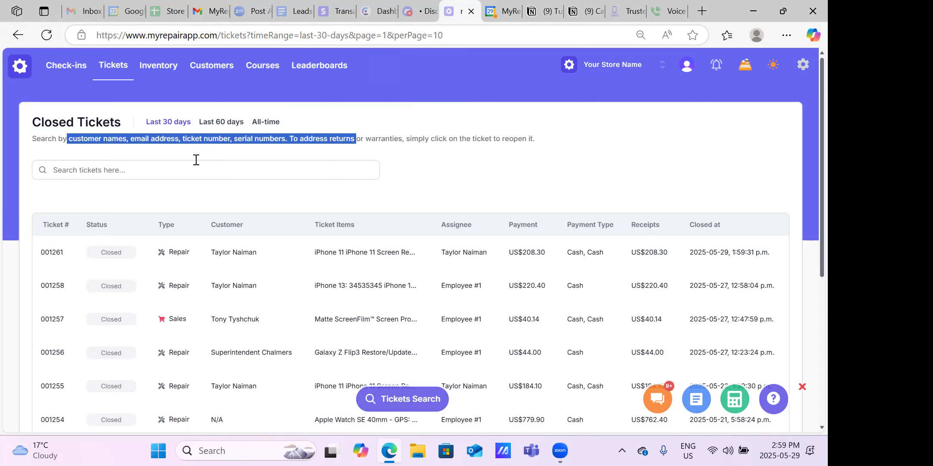
Step: Open the most recently closed iPhone 11 repair ticket and view its details and return/warranty, print and notes options
left_click(376, 257)
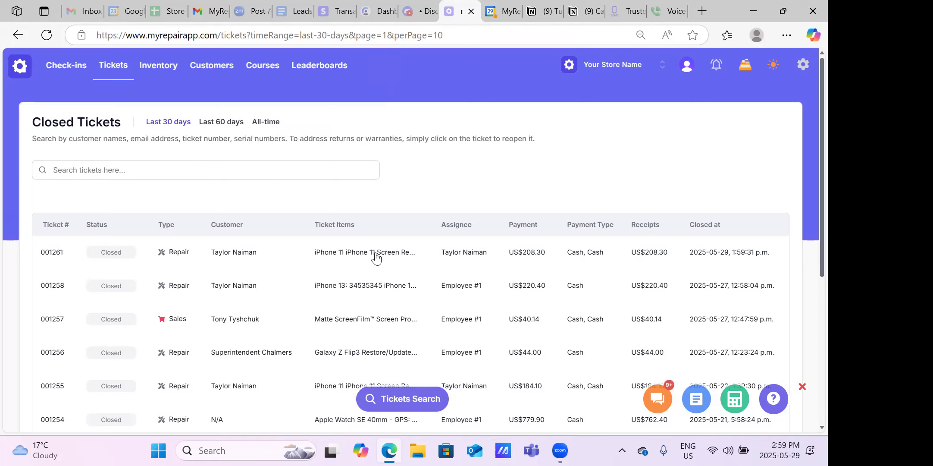
mouse_move(397, 258)
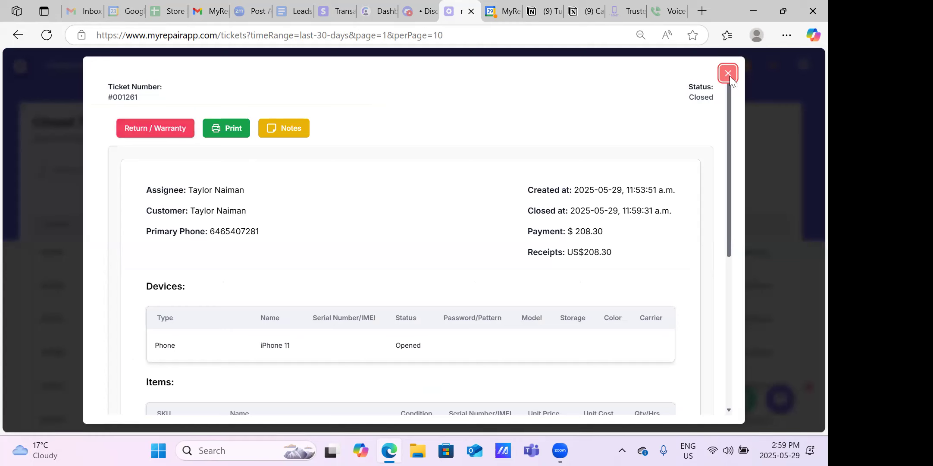
Step: Start a new trade-in check-in and attach the returning customer by searching the first name and choosing the second match
left_click(24, 74)
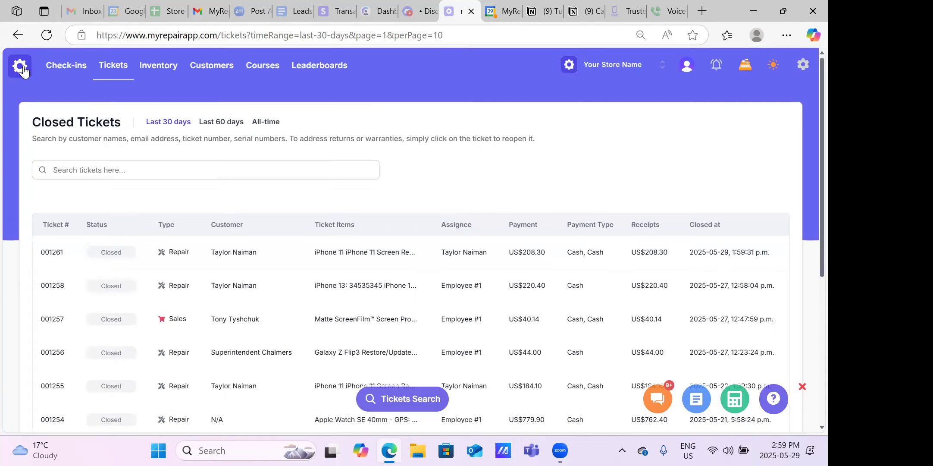
left_click(80, 65)
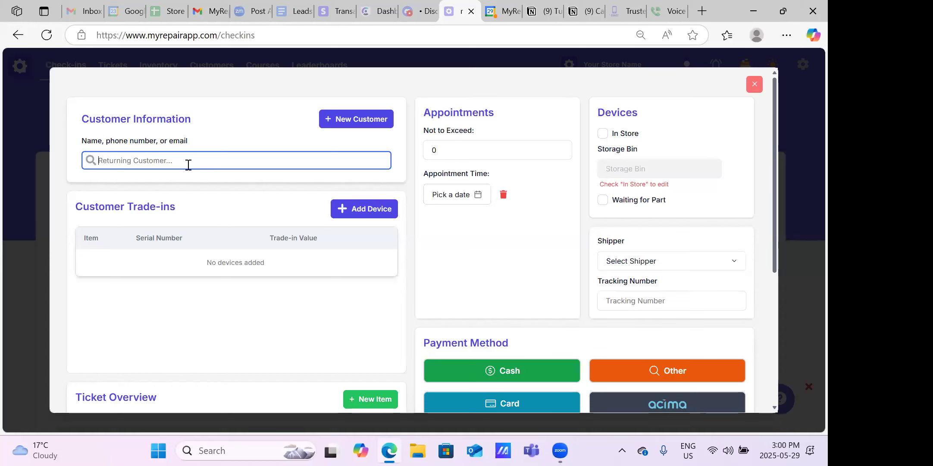
type("tay")
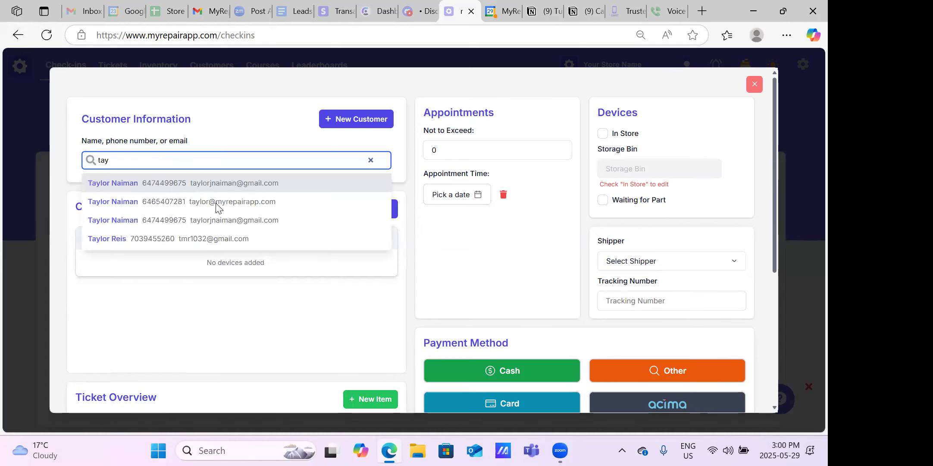
key("Down")
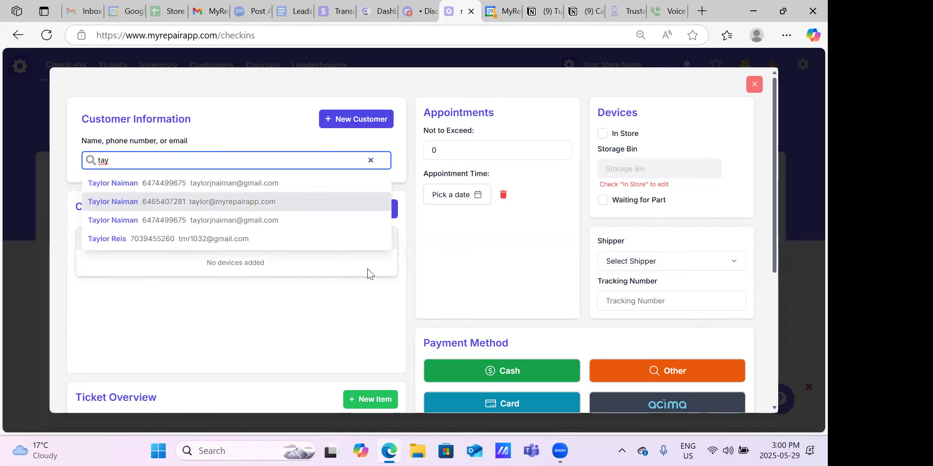
key("Return")
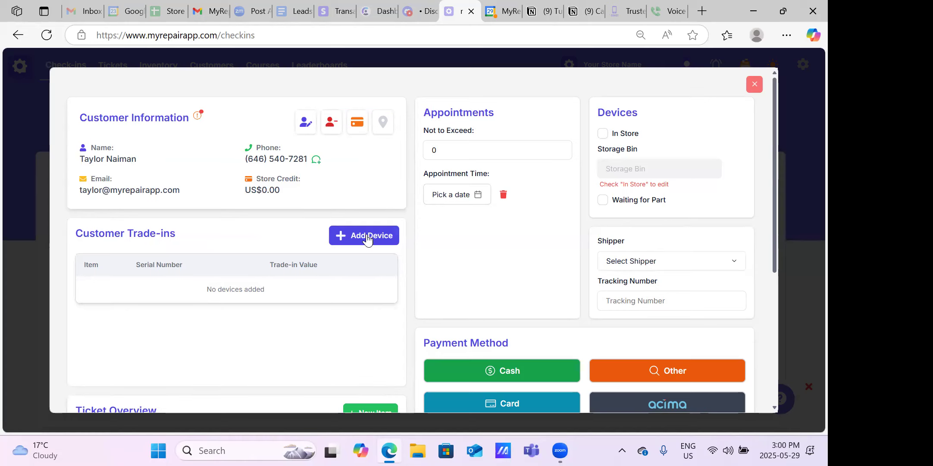
Step: Begin adding a customer trade-in device in the Phones category, with manufacturer Samsung and model Galaxy S21
left_click(367, 238)
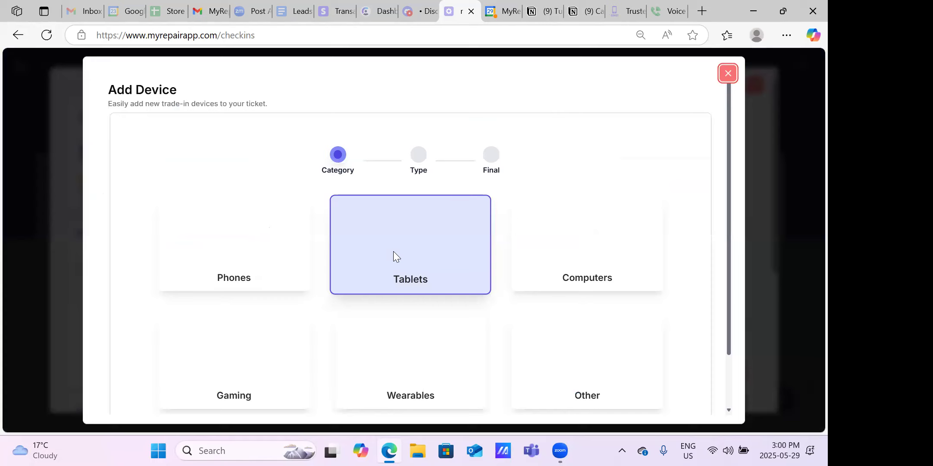
left_click(396, 266)
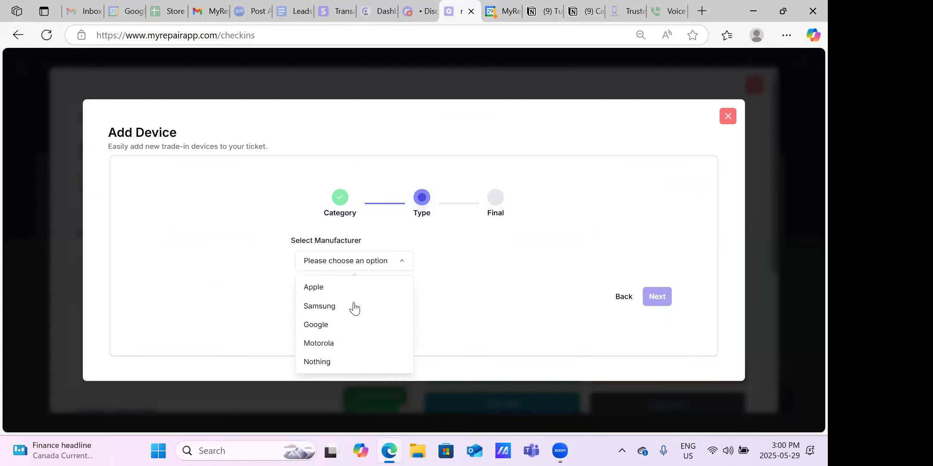
left_click(328, 307)
left_click(526, 265)
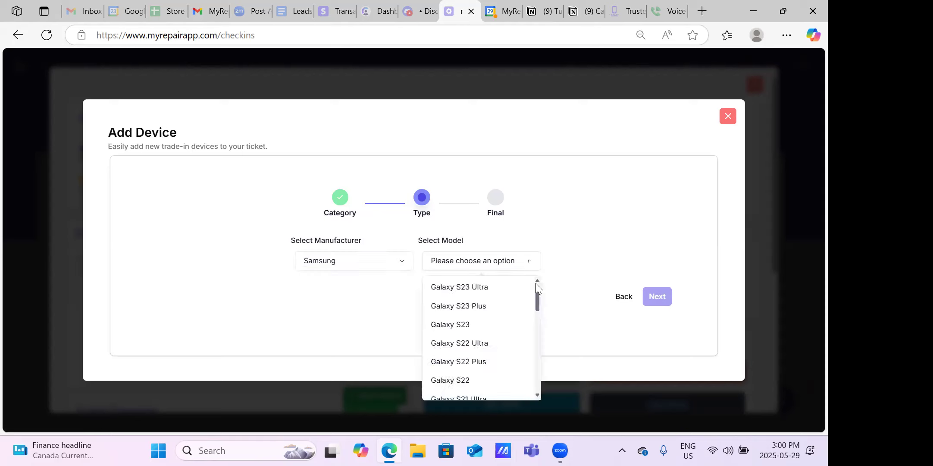
scroll(535, 319, "down", 3)
scroll(537, 301, "up", 3)
scroll(533, 314, "down", 1)
scroll(534, 314, "down", 3)
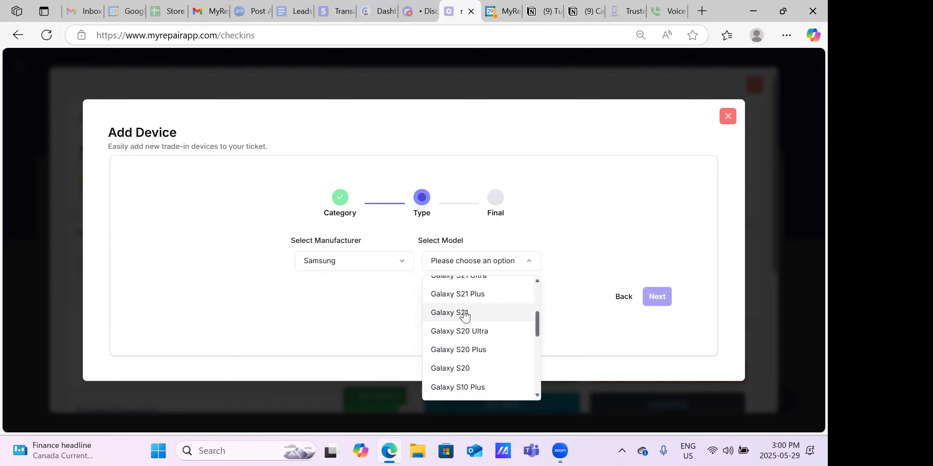
left_click(465, 312)
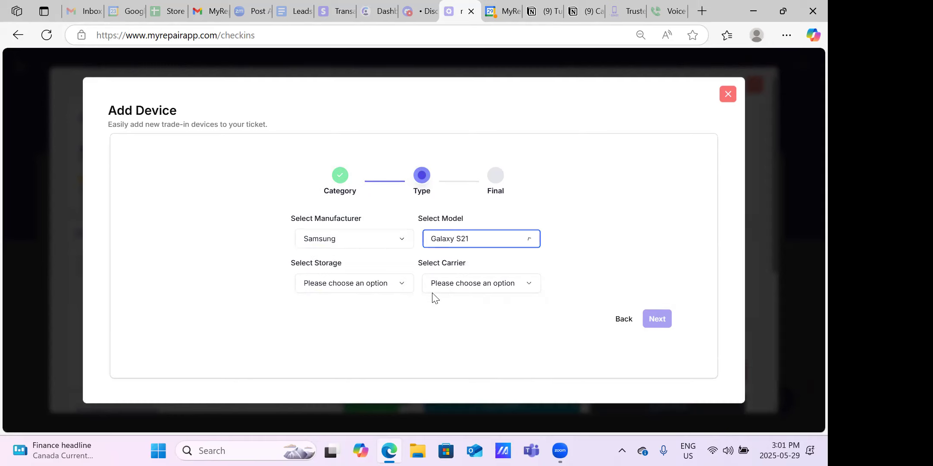
Step: Set the trade-in phone's storage to 64GB, carrier to AT&T, condition to Grade B and color to Black
left_click(396, 284)
left_click(331, 317)
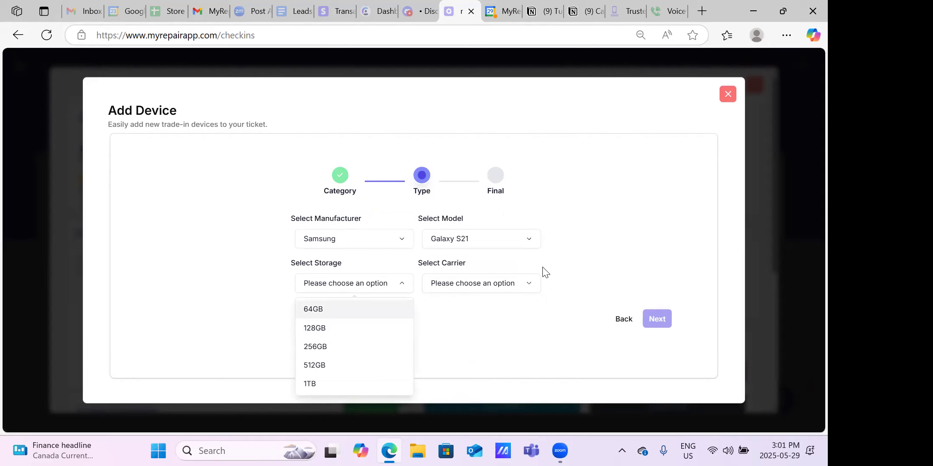
left_click(529, 285)
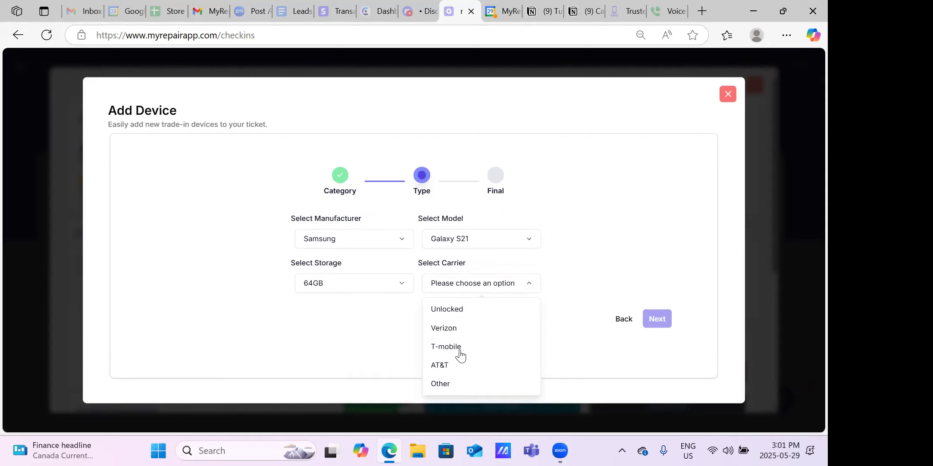
left_click(449, 365)
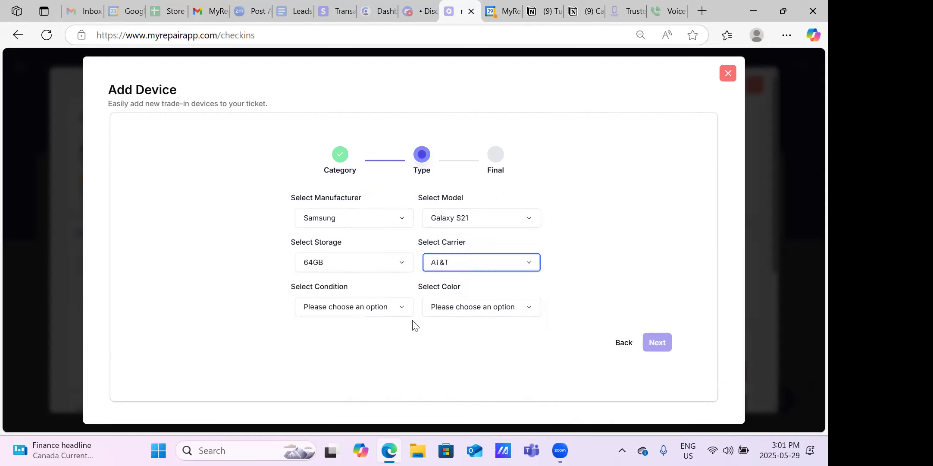
left_click(391, 309)
left_click(350, 350)
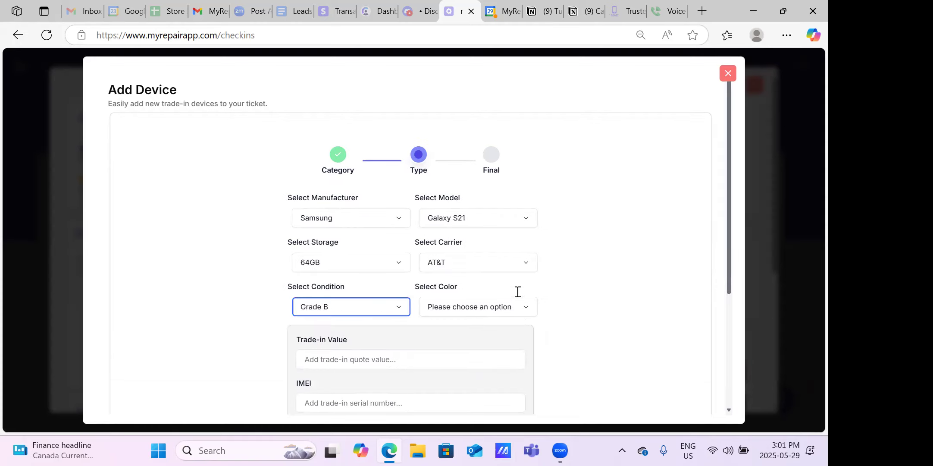
scroll(516, 292, "down", 2)
left_click(517, 244)
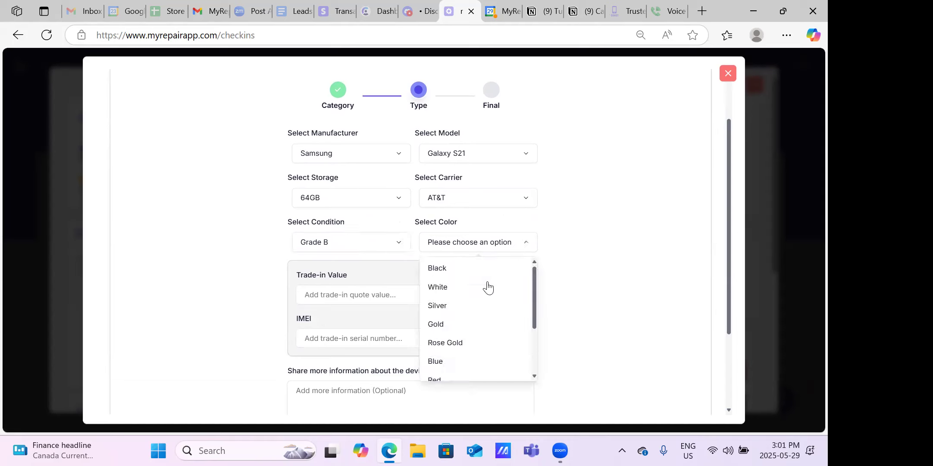
left_click(466, 273)
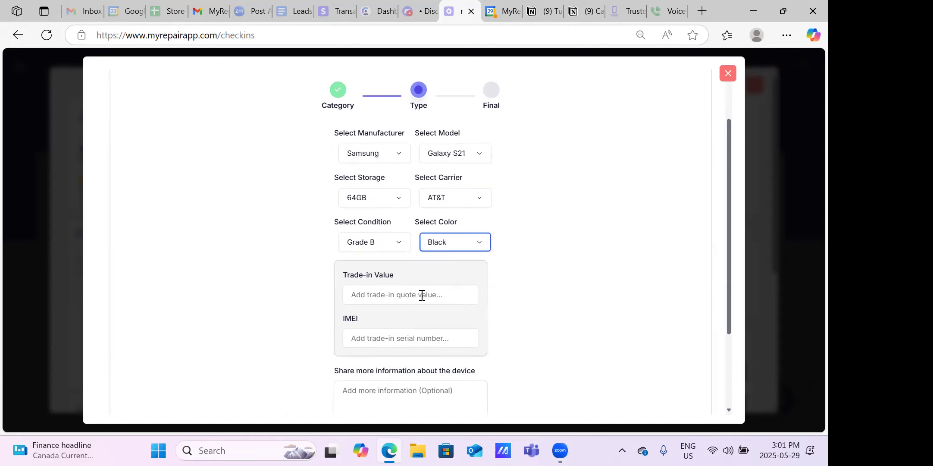
Step: Enter a trade-in value of 500 and fill the IMEI with the saved entry 132124
key("Tab")
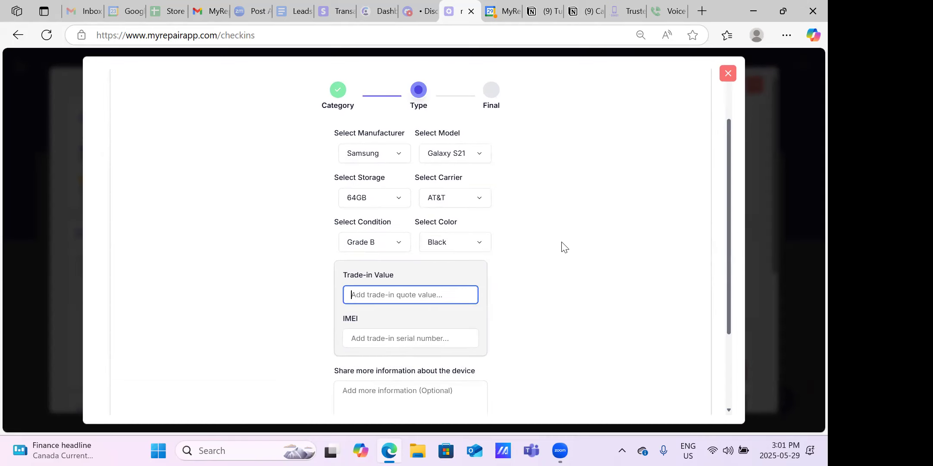
type("500")
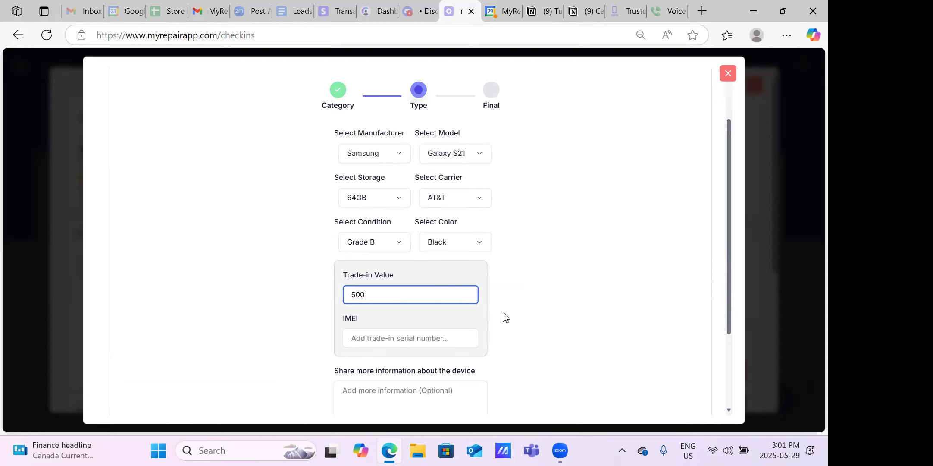
scroll(451, 321, "down", 3)
left_click(417, 225)
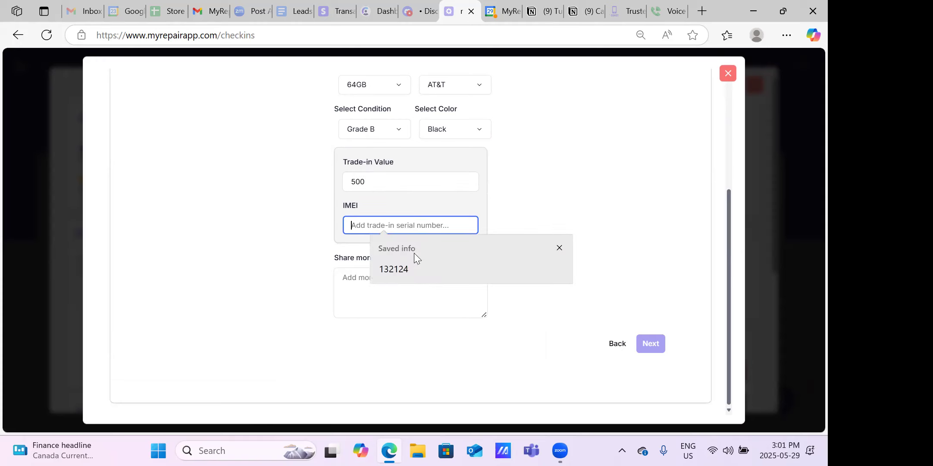
left_click(408, 266)
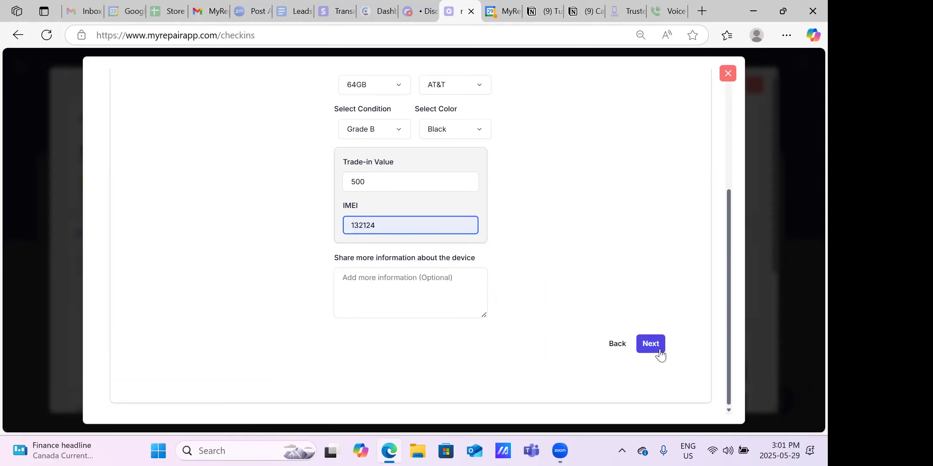
Step: Continue to the final stage, review the device details and add the Galaxy S21 to the ticket's trade-ins
left_click(662, 349)
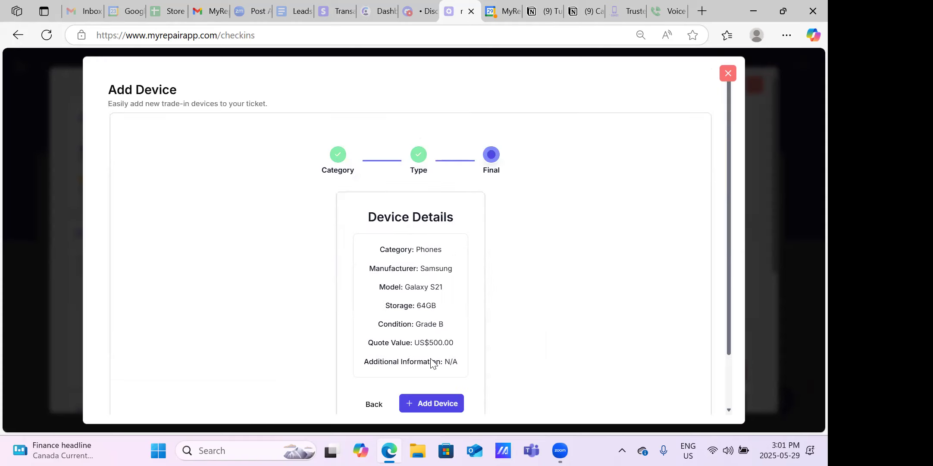
scroll(443, 323, "down", 2)
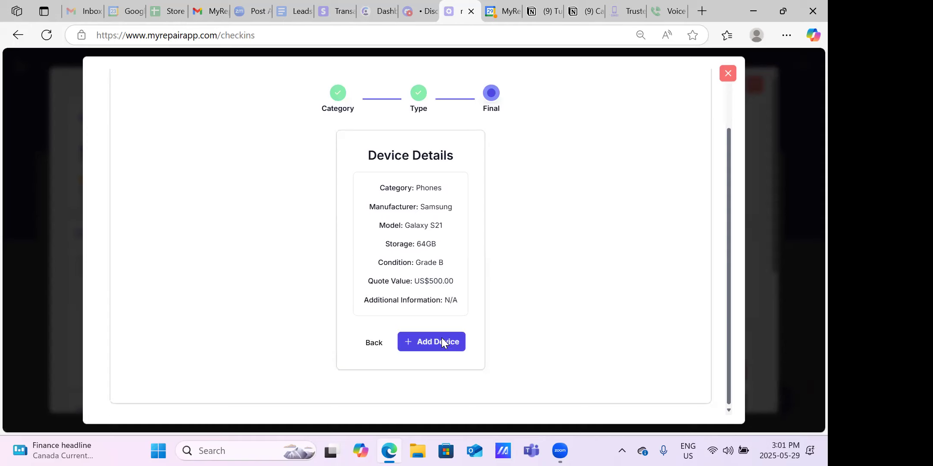
scroll(444, 332, "up", 2)
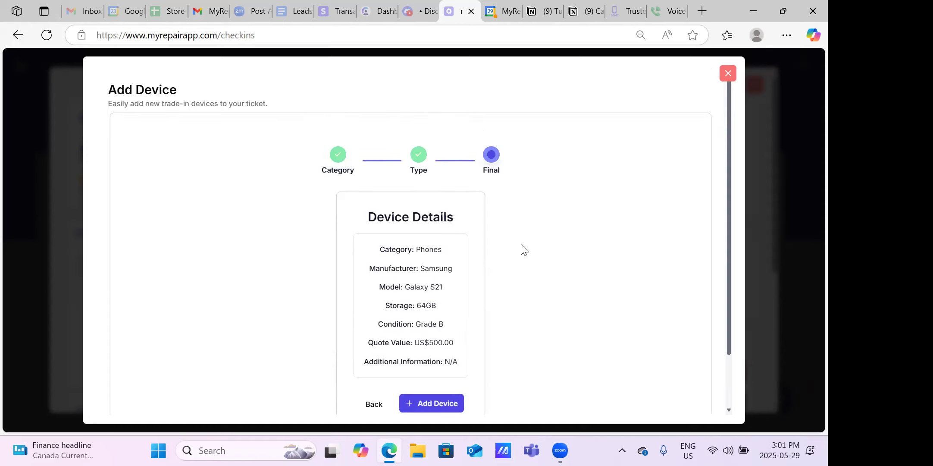
scroll(470, 222, "down", 2)
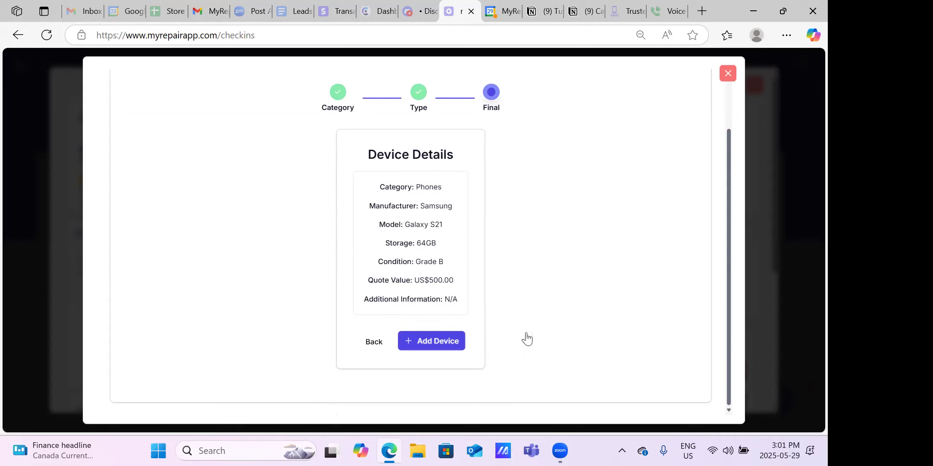
left_click(436, 342)
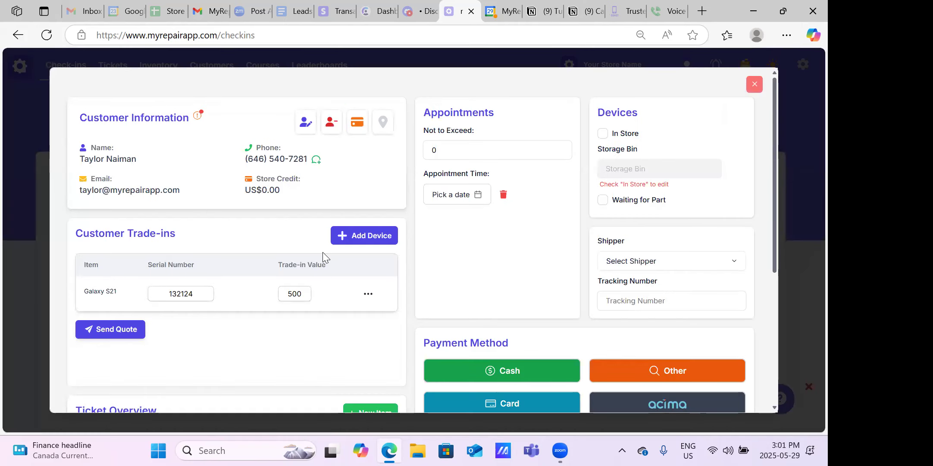
Step: Examine the ticket's trade-in entry, payment methods, store credit option and payment totals
scroll(331, 304, "down", 2)
scroll(332, 304, "down", 4)
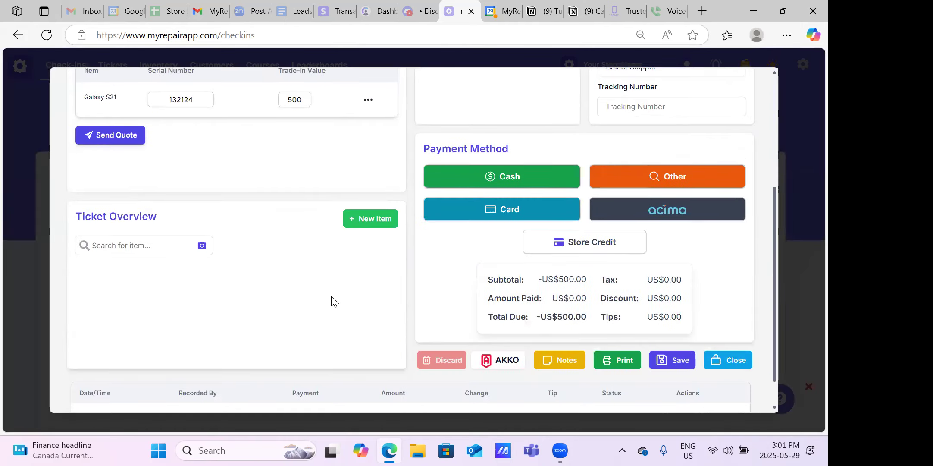
scroll(334, 301, "up", 2)
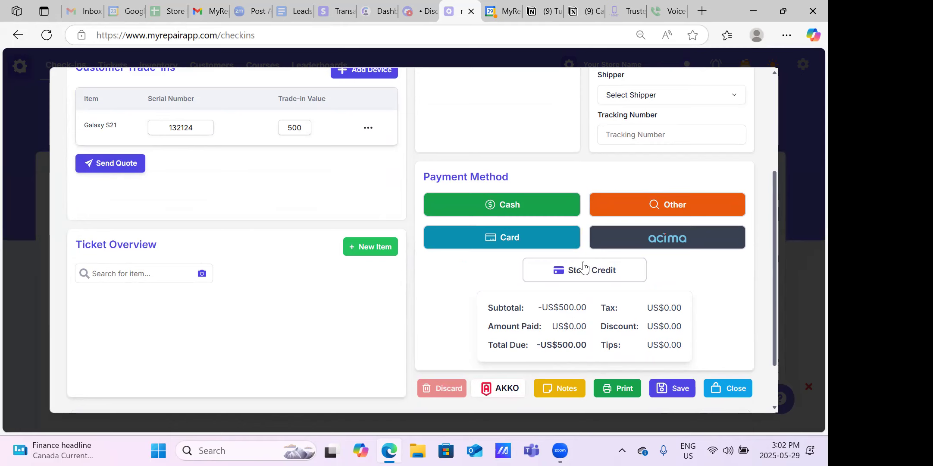
scroll(534, 259, "up", 4)
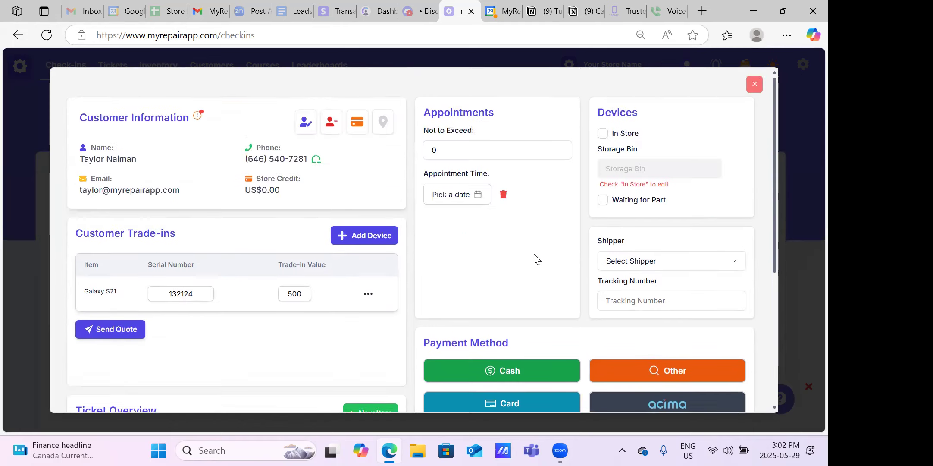
scroll(534, 258, "down", 5)
scroll(533, 259, "up", 1)
scroll(534, 259, "up", 4)
scroll(534, 259, "down", 6)
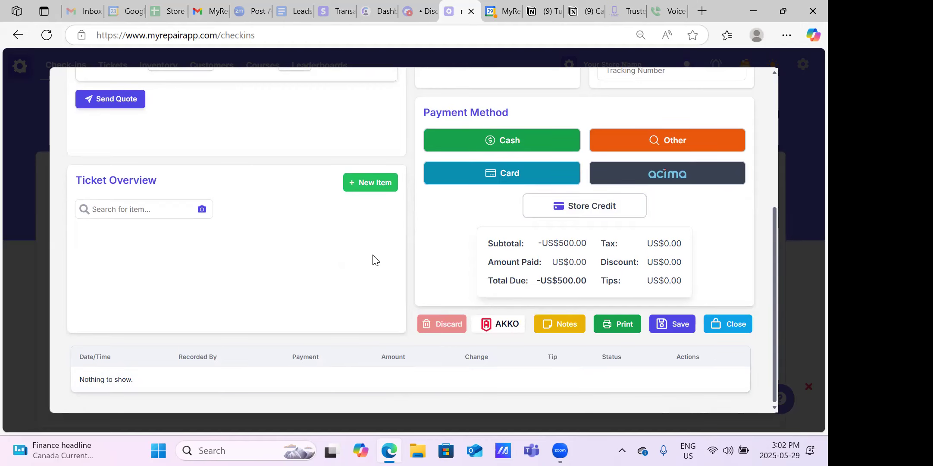
Step: Search the ticket items for "iphone" and add the used in-stock Apple iPhone 11 device to the ticket
left_click(144, 205)
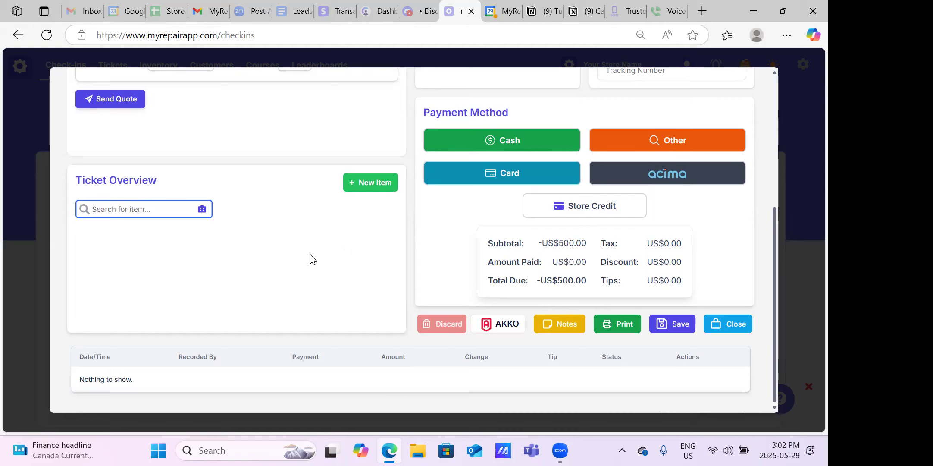
type("iphone")
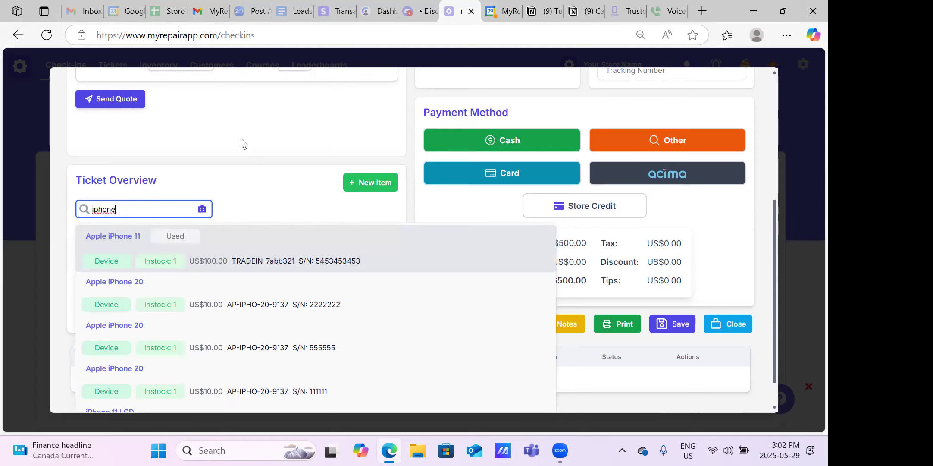
left_click(126, 240)
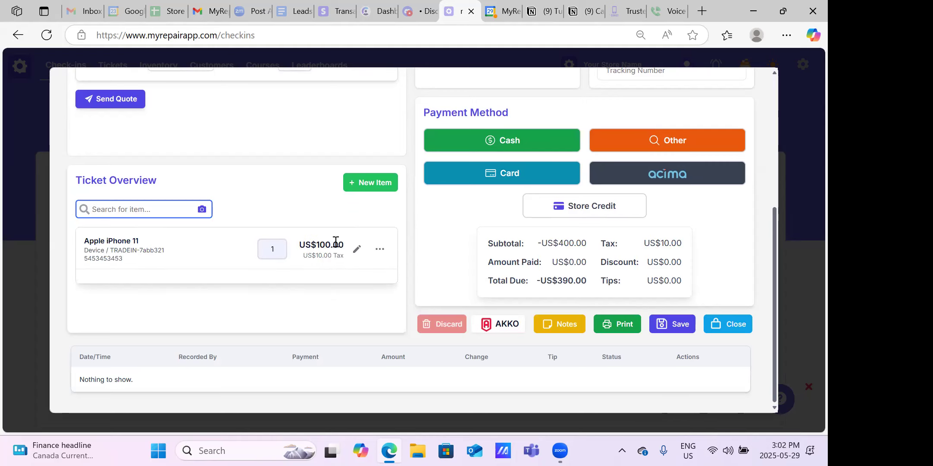
scroll(234, 275, "up", 3)
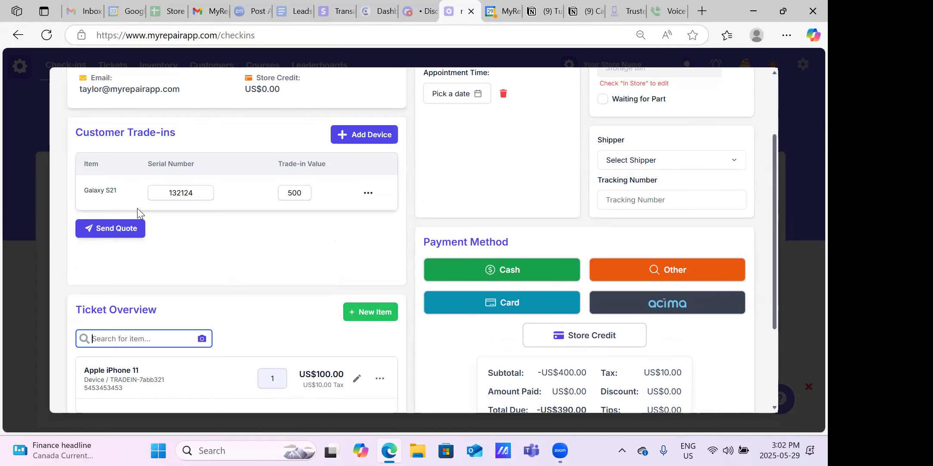
Step: Review the ticket's trade-in, item and totals, discard the trade-in ticket and return to the dashboard
scroll(217, 239, "down", 3)
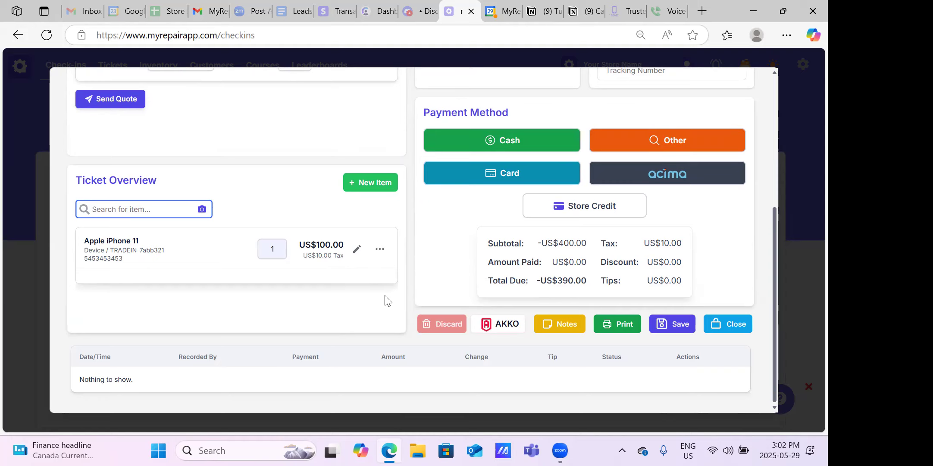
scroll(392, 295, "up", 3)
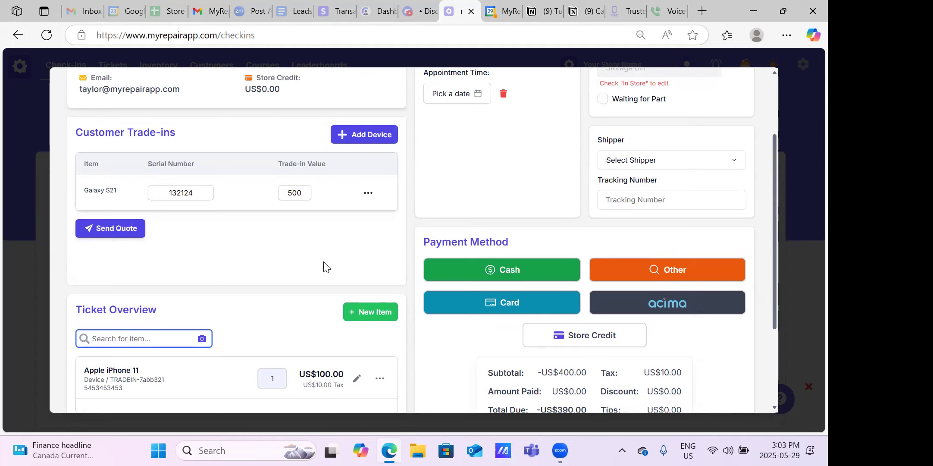
scroll(371, 271, "down", 3)
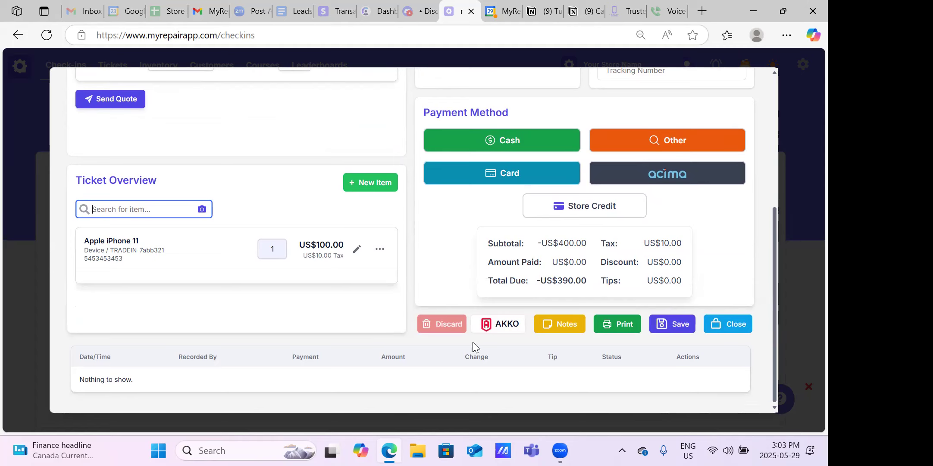
left_click(436, 329)
scroll(747, 335, "up", 3)
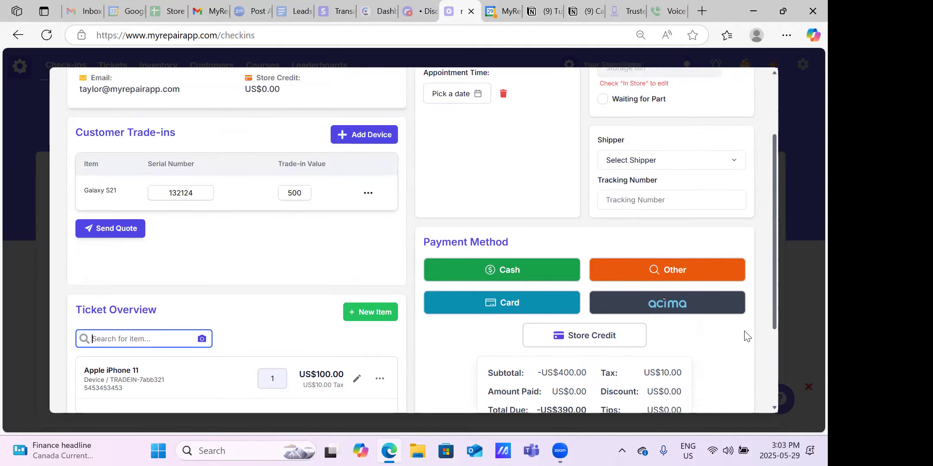
scroll(747, 334, "down", 3)
left_click(439, 330)
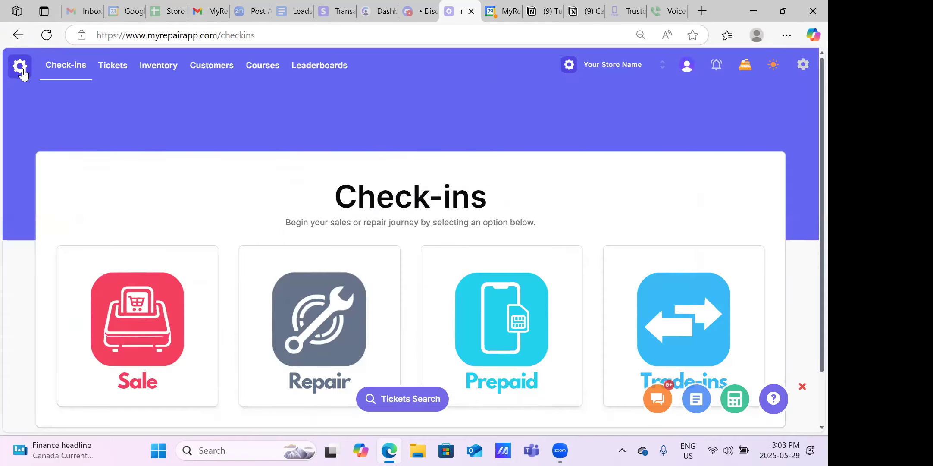
left_click(22, 70)
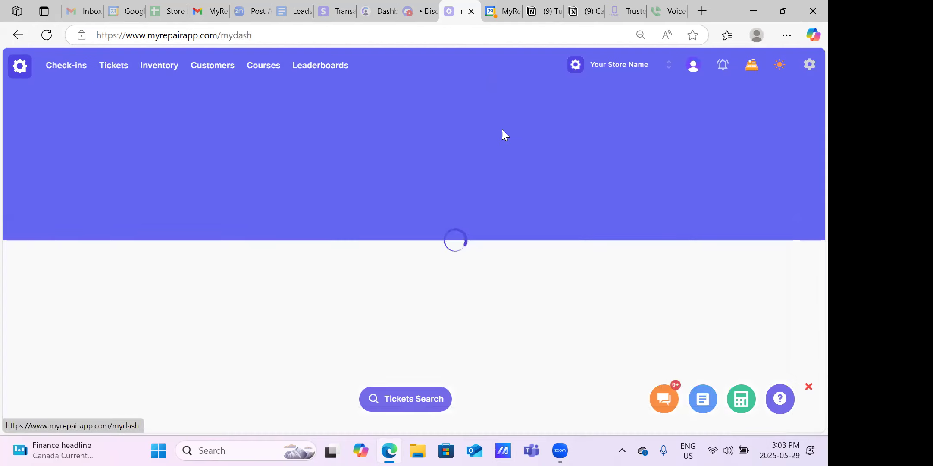
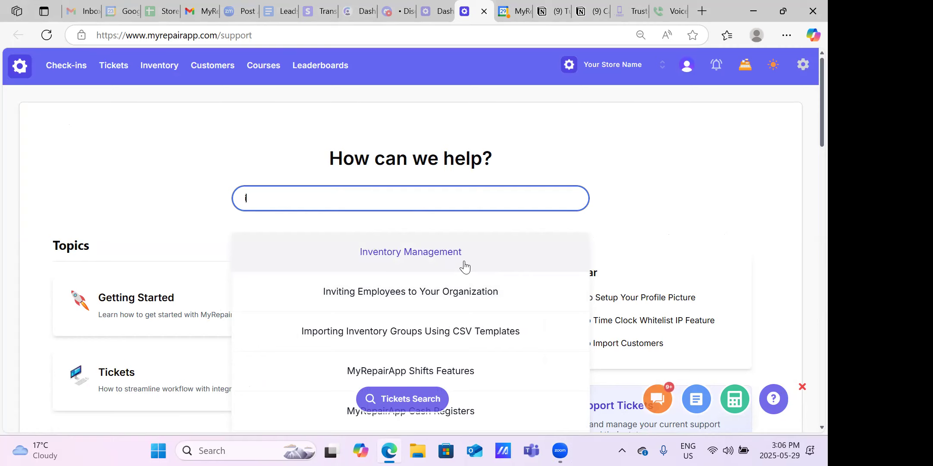
Step: Look through the suggested support articles, replace the search term with "s" and clear it again
scroll(441, 321, "down", 3)
scroll(442, 321, "up", 3)
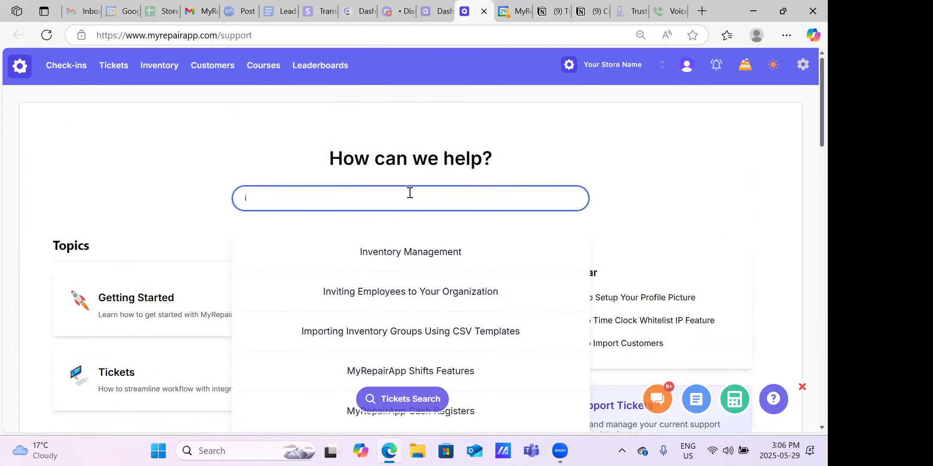
key("BackSpace")
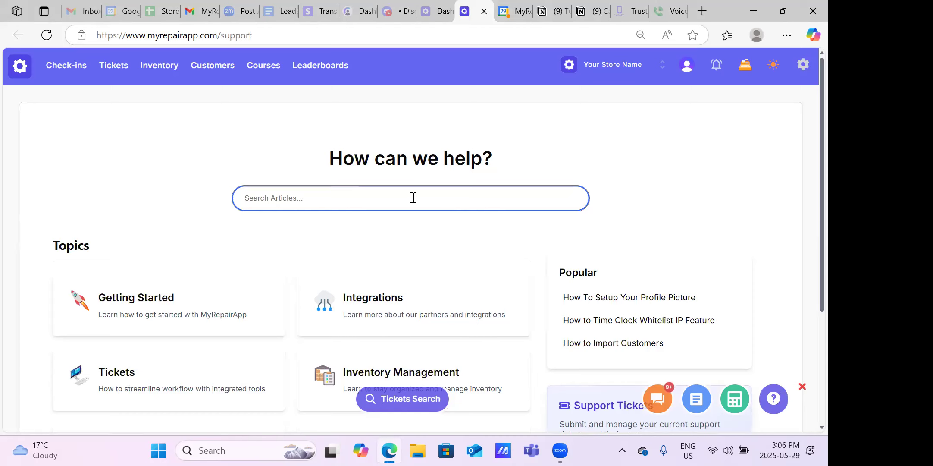
type("s")
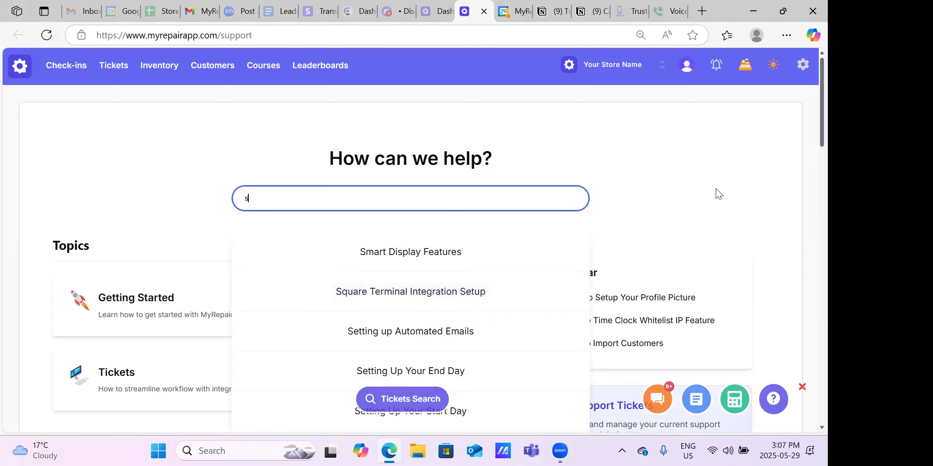
left_click(702, 166)
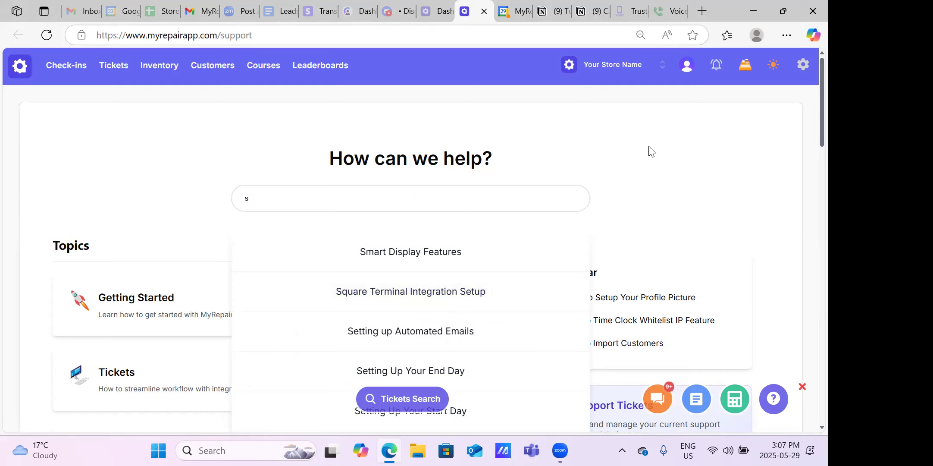
left_click(269, 196)
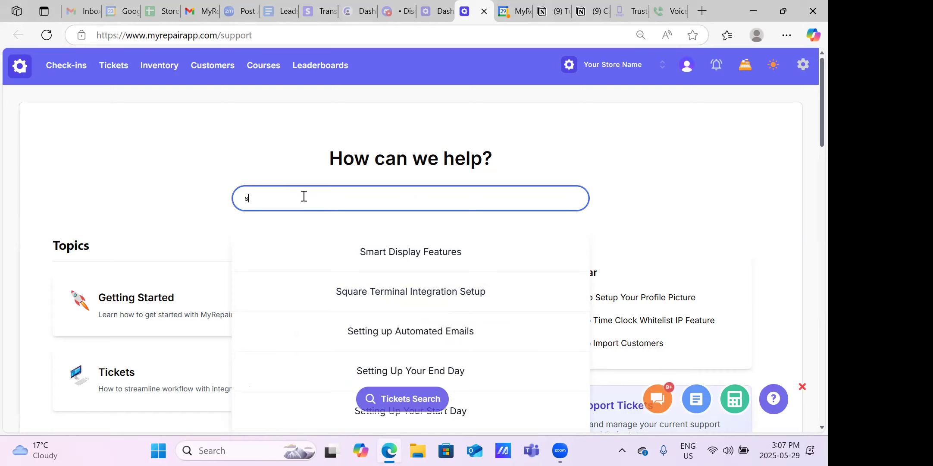
key("BackSpace")
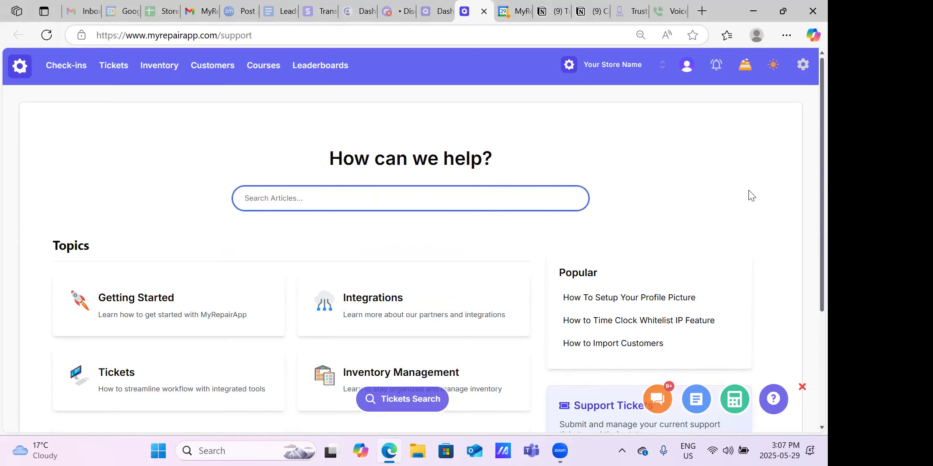
Step: Look over the help topics and search the support articles for "sq"
scroll(753, 194, "down", 3)
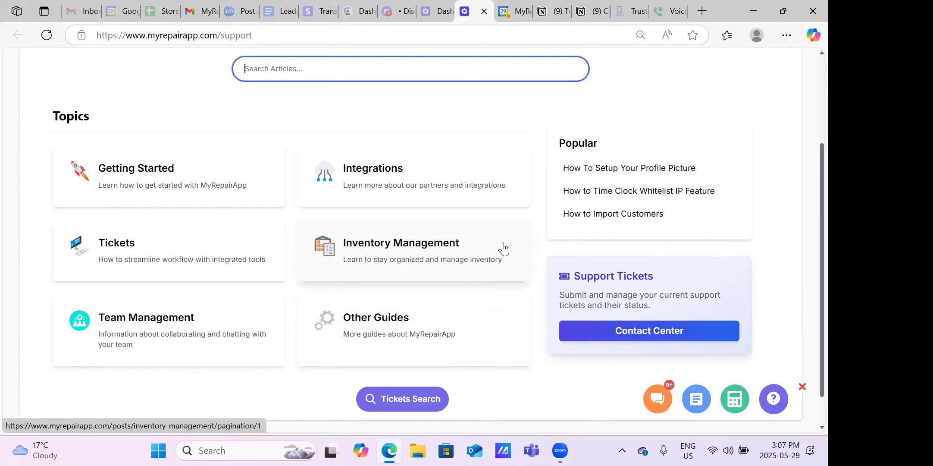
scroll(500, 247, "up", 3)
left_click(440, 200)
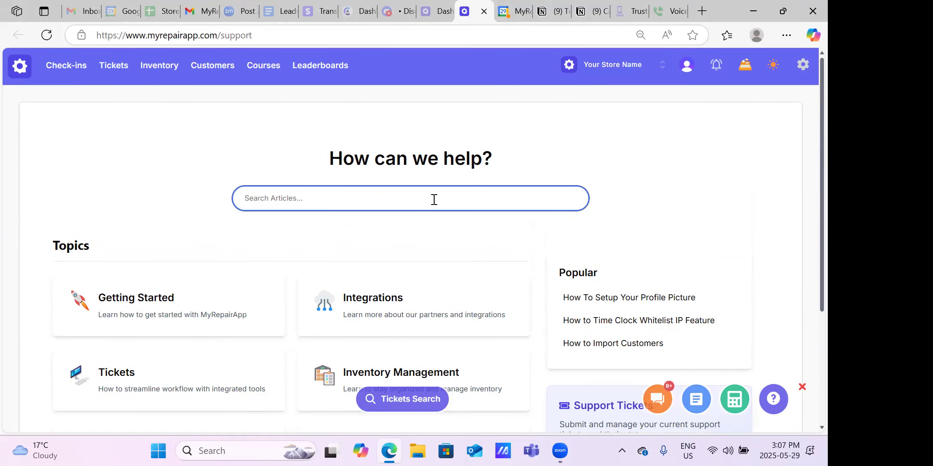
type("sq")
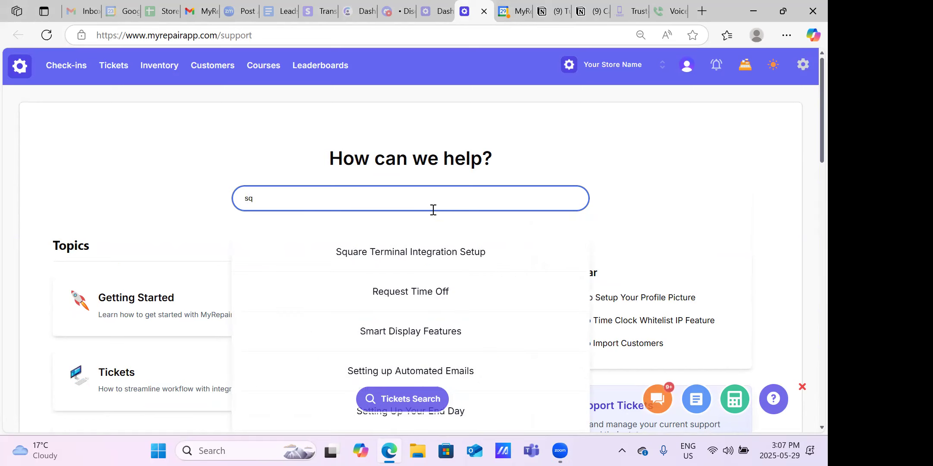
scroll(457, 303, "down", 1)
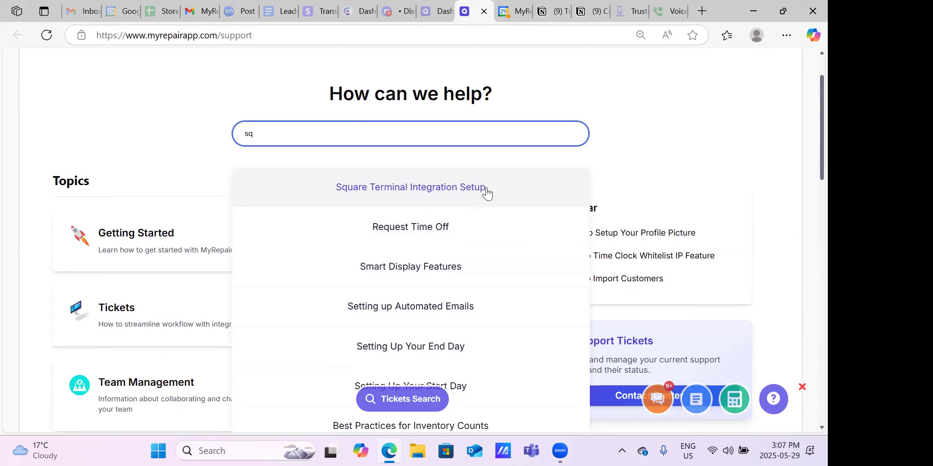
left_click(749, 134)
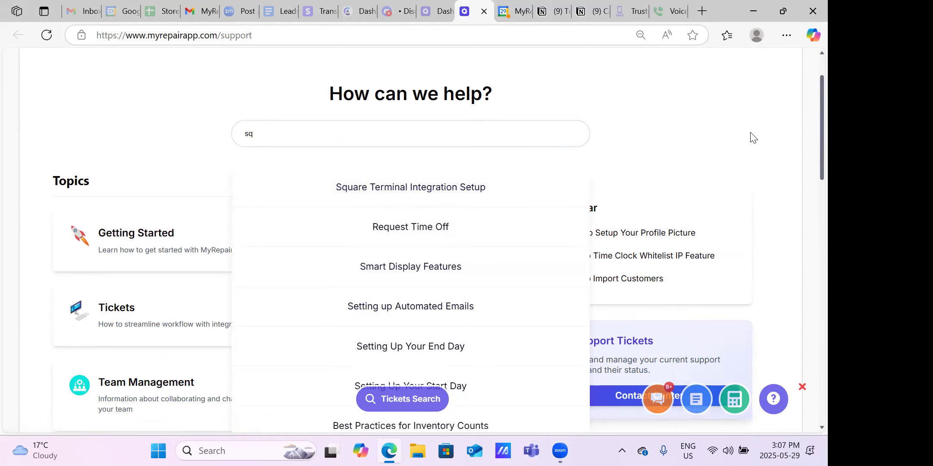
Step: Go to the support Contact Center and open the "Missing Button Under Settings" ticket
scroll(773, 243, "down", 3)
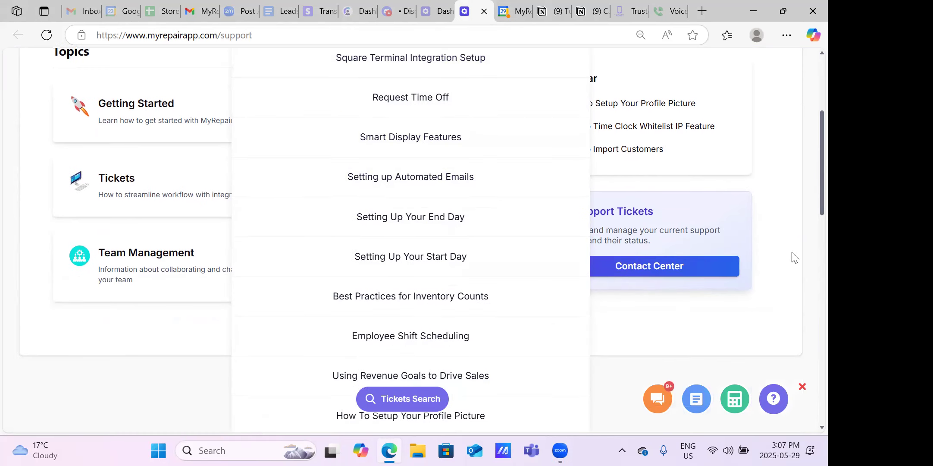
left_click(715, 228)
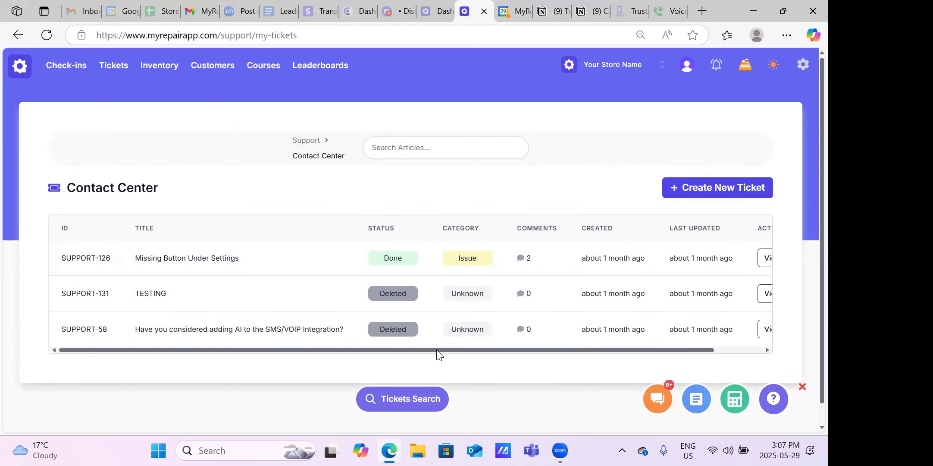
left_click_drag(574, 351, 394, 343)
scroll(467, 356, "right", 3)
left_click(731, 259)
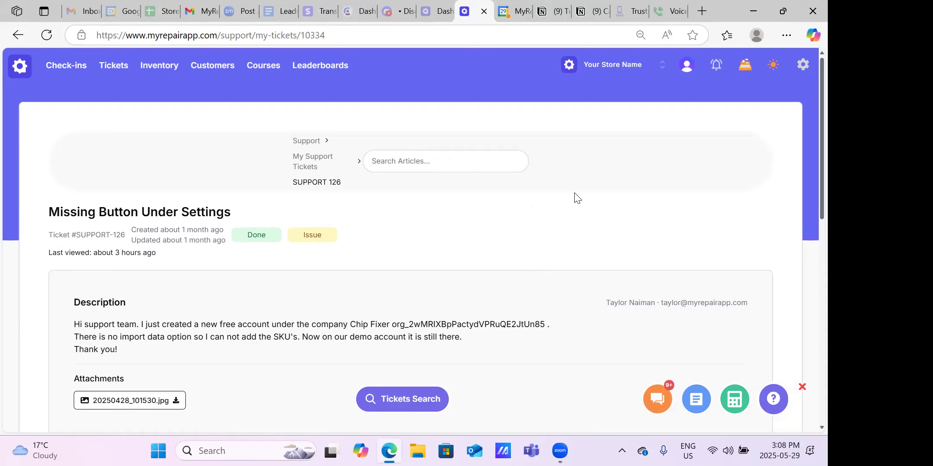
Step: Read through the support ticket's description and comments and return to the dashboard
scroll(519, 291, "down", 10)
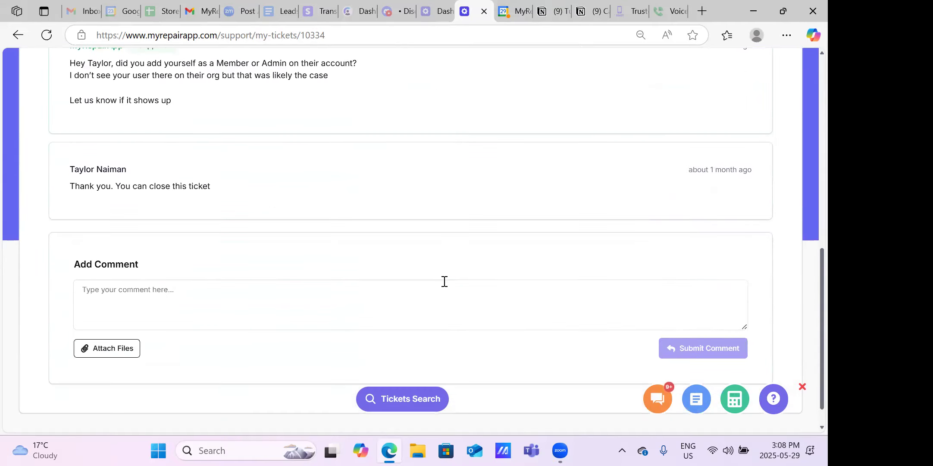
scroll(446, 284, "up", 4)
scroll(446, 283, "up", 7)
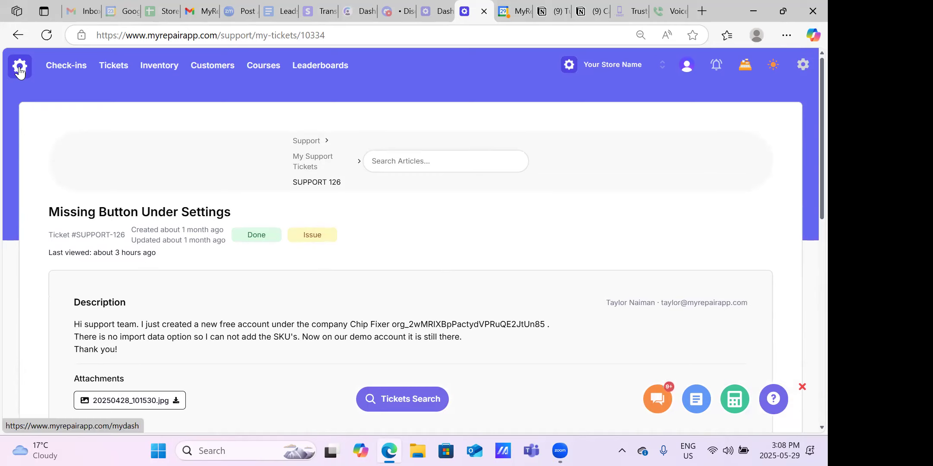
left_click(19, 72)
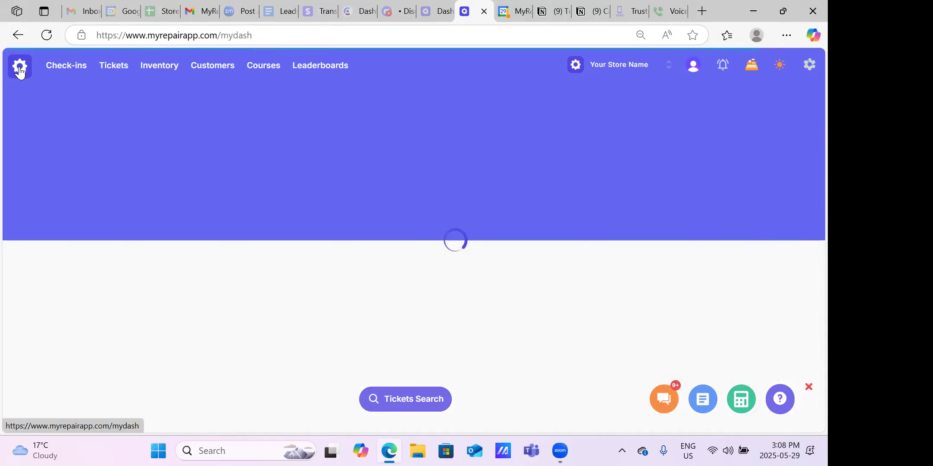